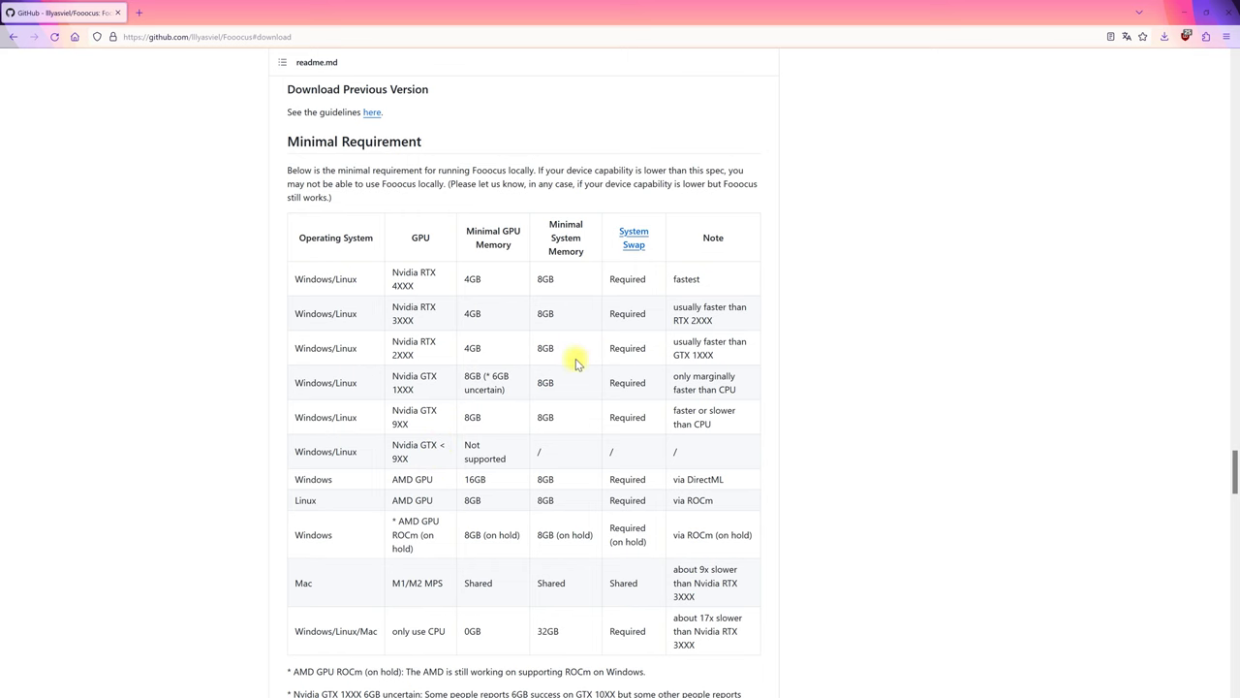
# Step: Download the Windows version of Fooocus through the link in the readme's Download section
pyautogui.scroll(10, 313, 407)
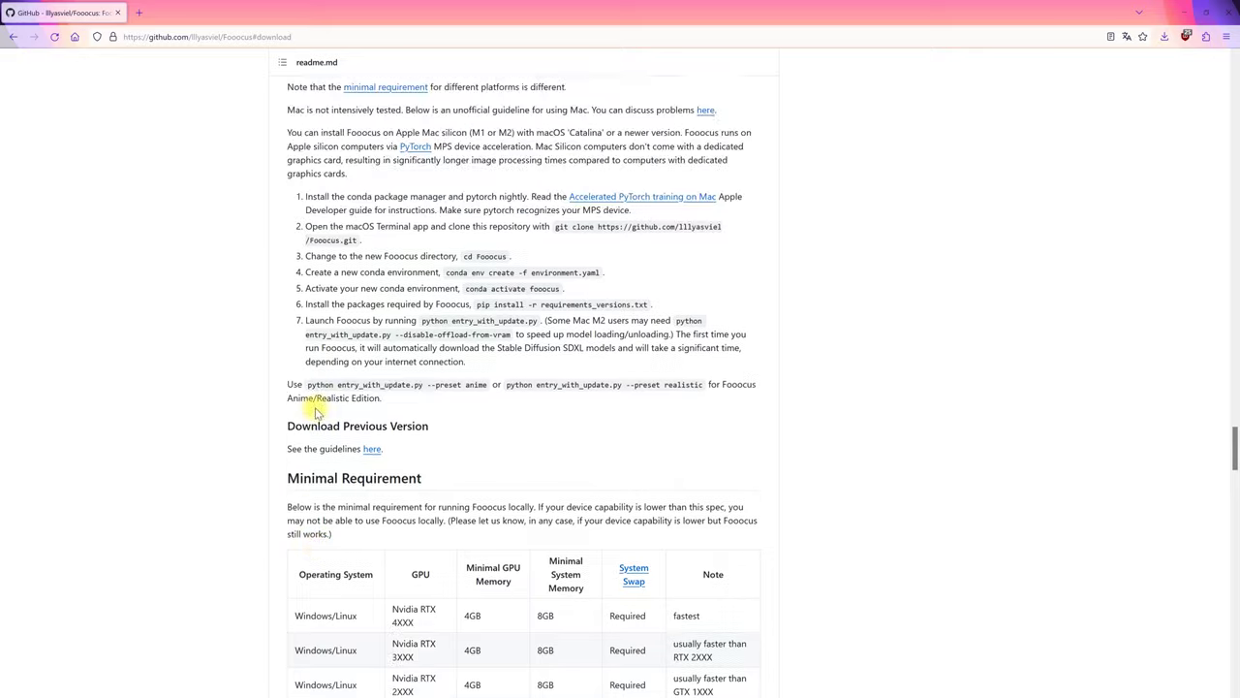
pyautogui.scroll(15, 313, 407)
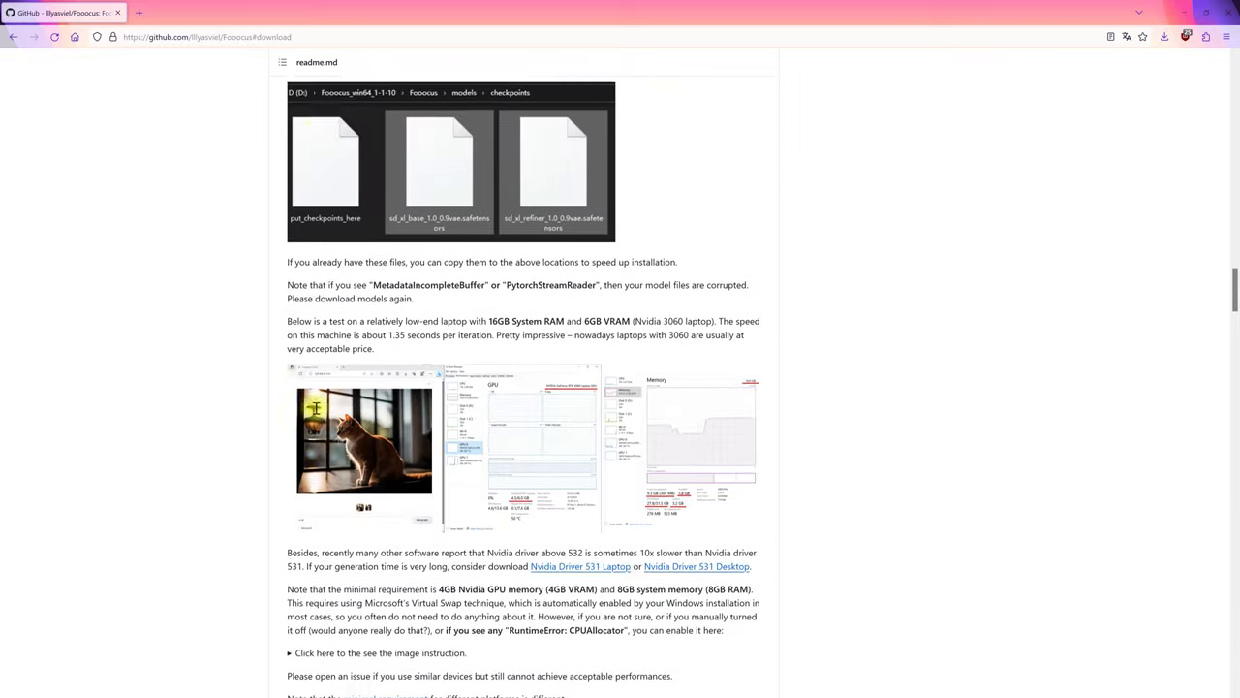
pyautogui.scroll(4, 315, 409)
pyautogui.scroll(-2, 318, 392)
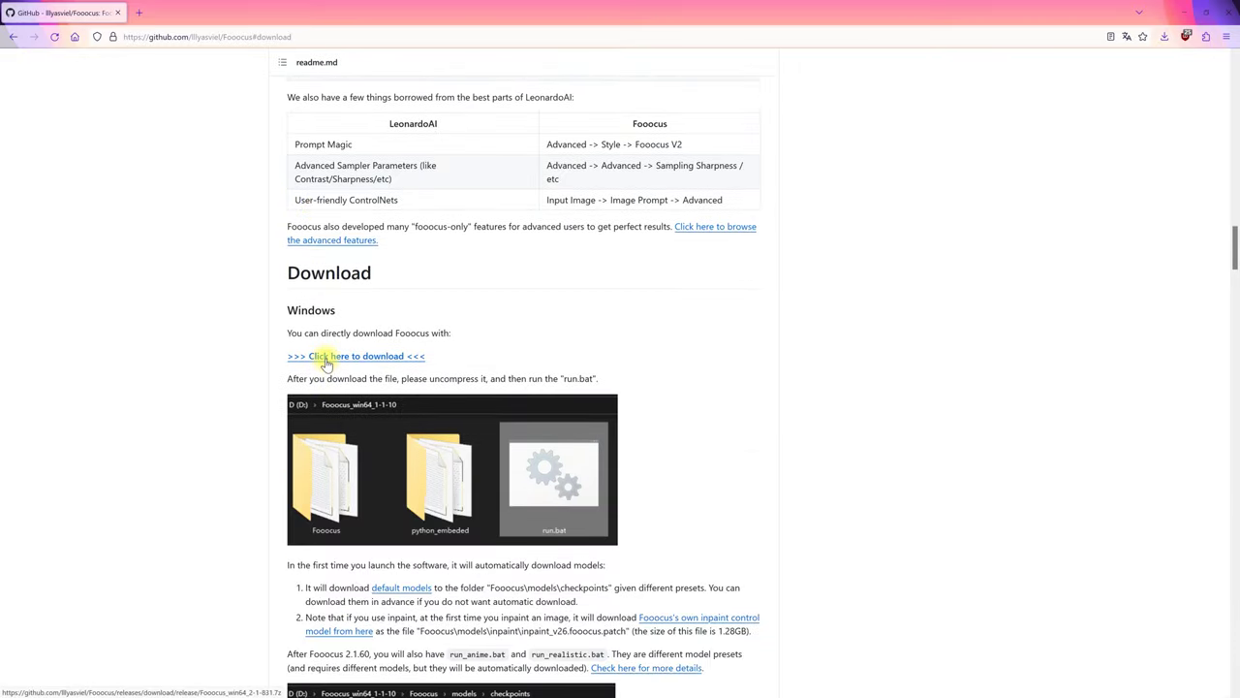
pyautogui.click(326, 357)
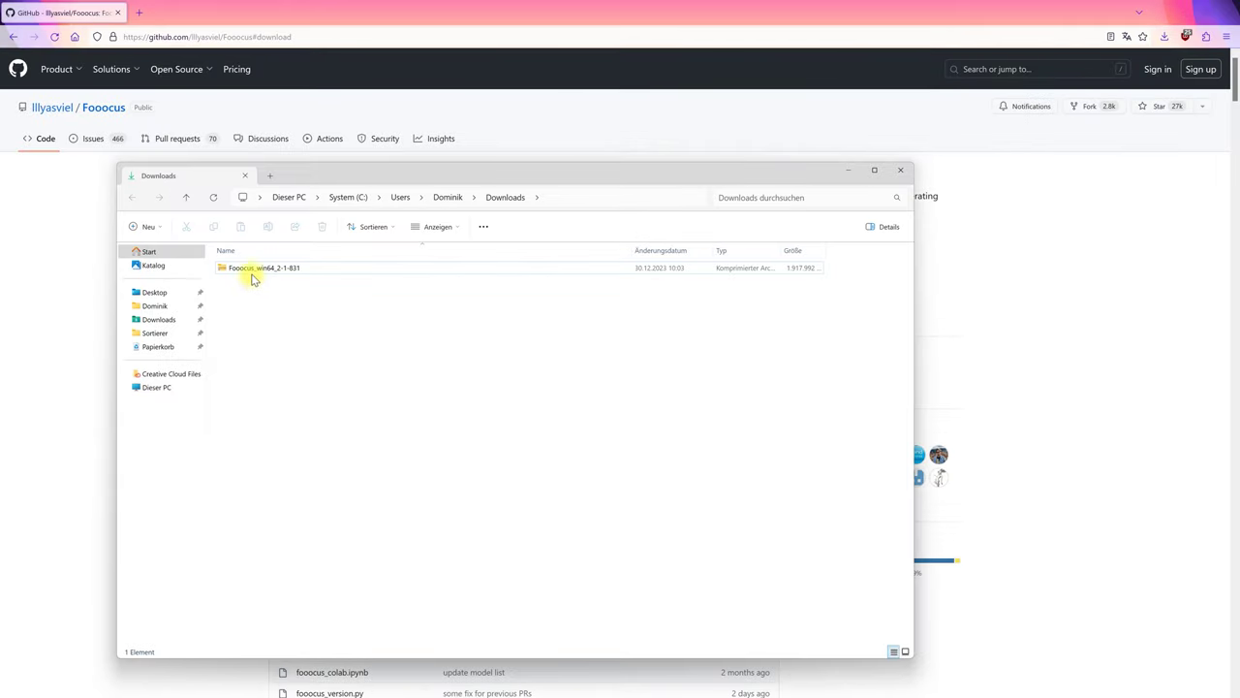
# Step: Extract the downloaded Fooocus_win64_2-1-831 archive into its default destination in the Downloads folder
pyautogui.click(257, 272)
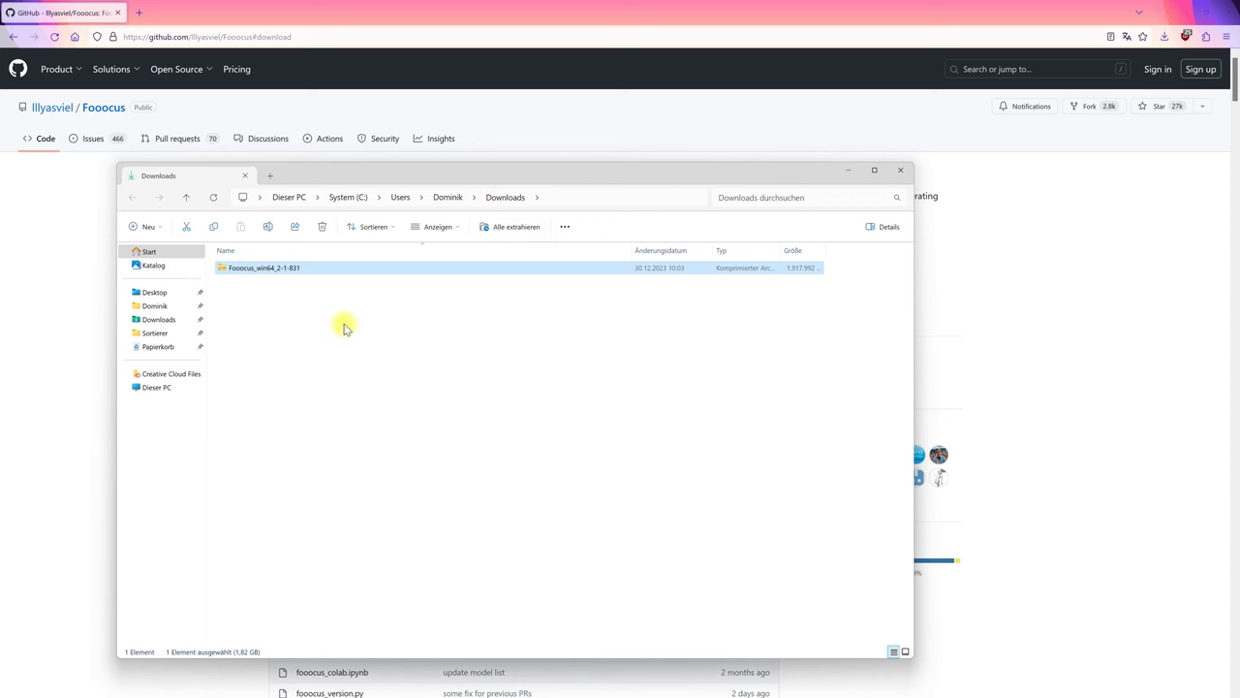
pyautogui.rightClick(260, 268)
pyautogui.click(312, 393)
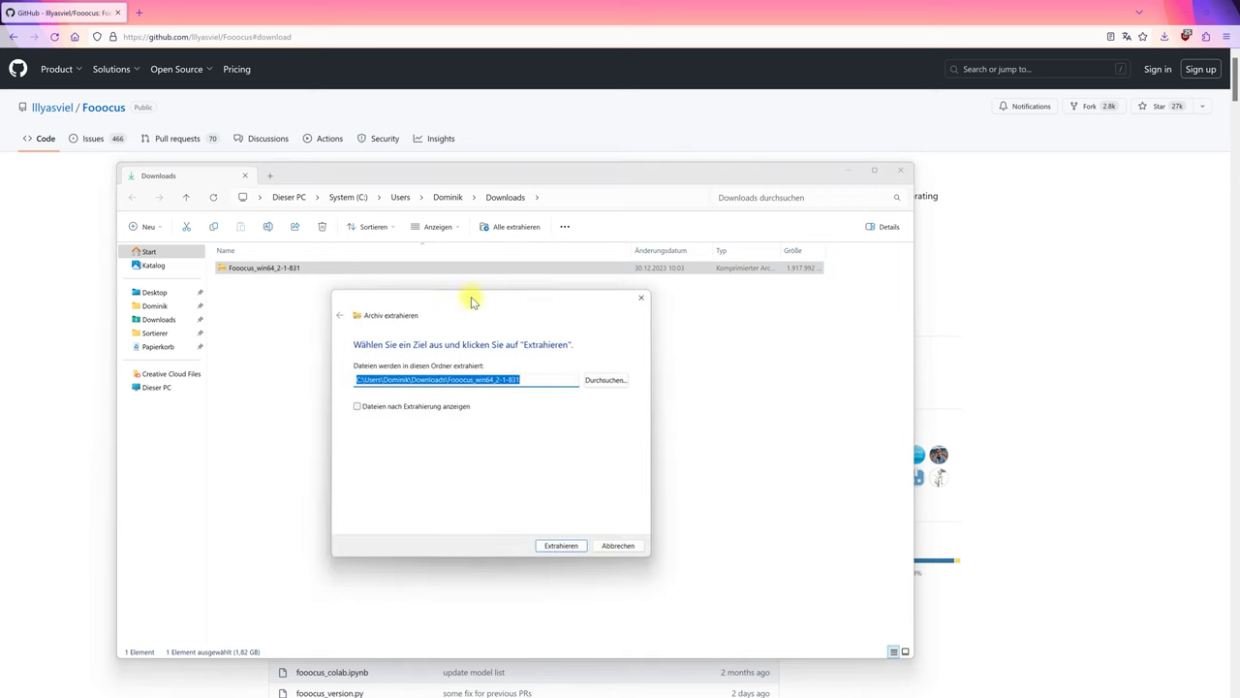
pyautogui.click(578, 545)
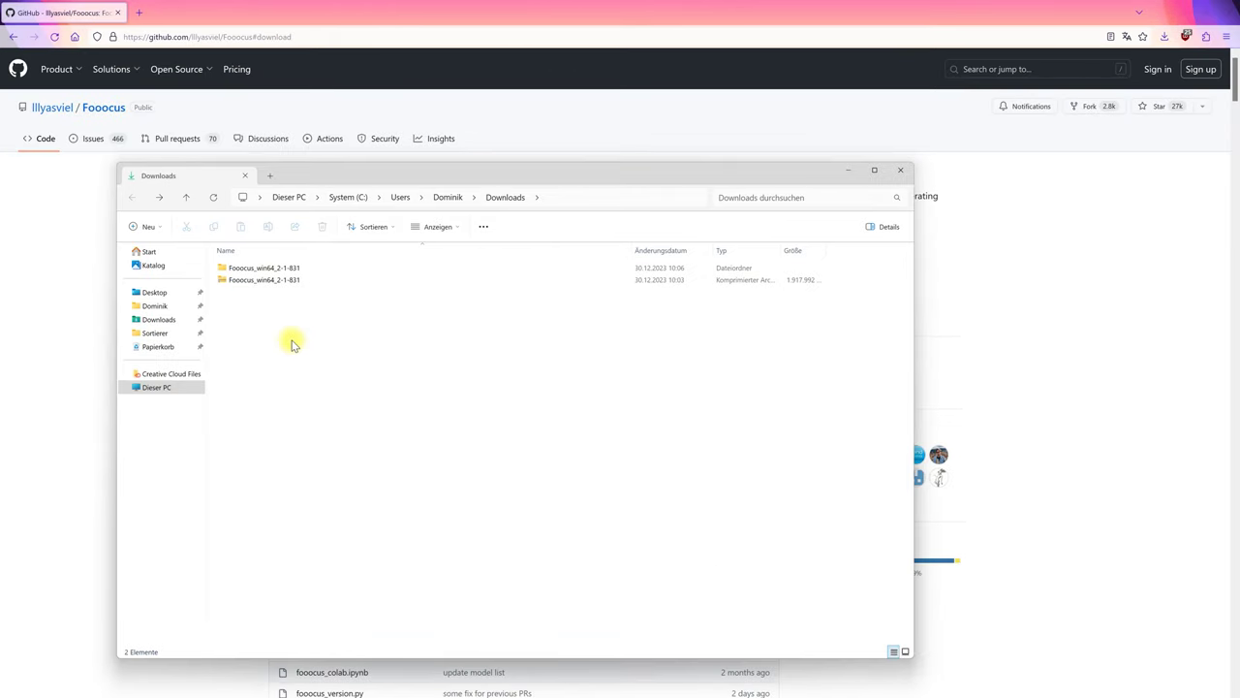
# Step: Launch the run batch file from the extracted Fooocus_win64_2-1-831 folder, choosing to run it despite the SmartScreen block
pyautogui.doubleClick(260, 271)
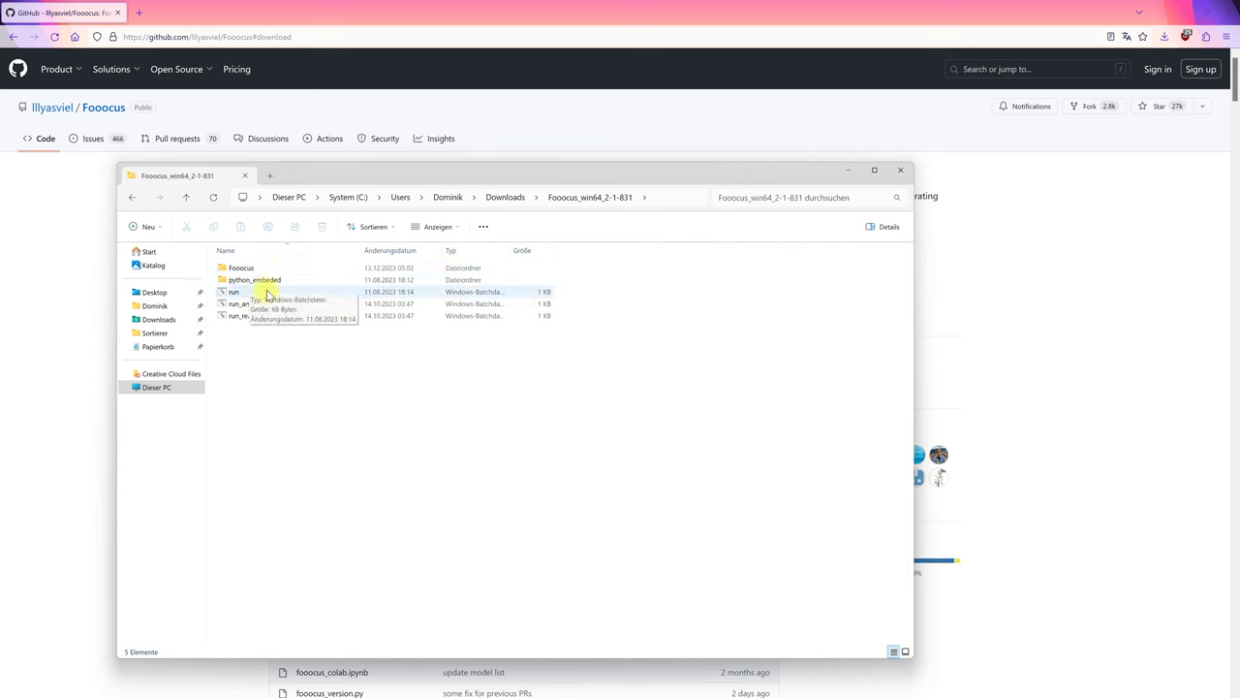
pyautogui.doubleClick(240, 292)
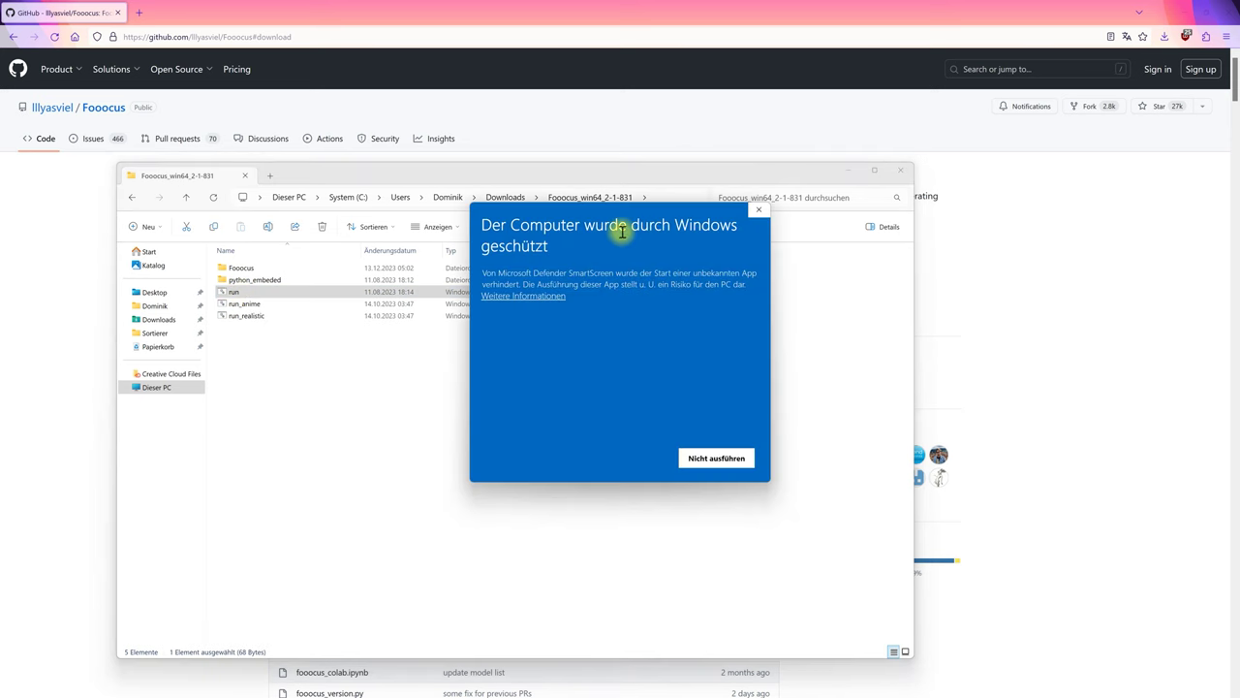
pyautogui.moveTo(601, 213); pyautogui.dragTo(513, 233)
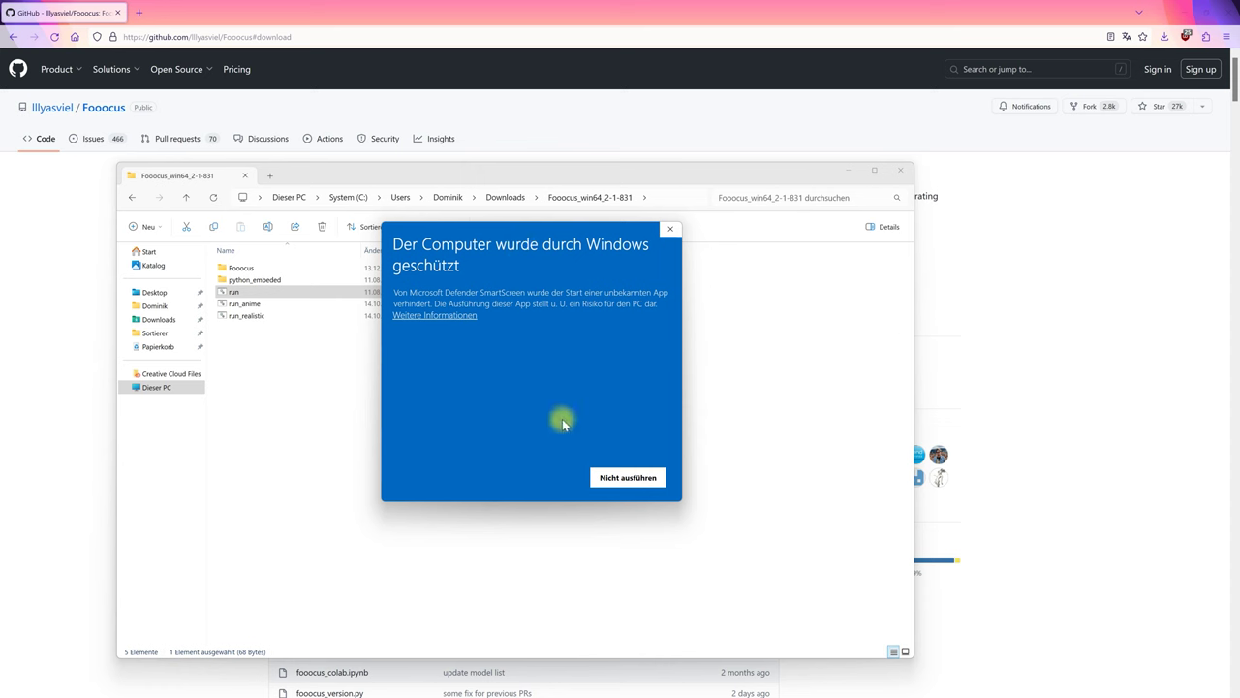
pyautogui.click(434, 317)
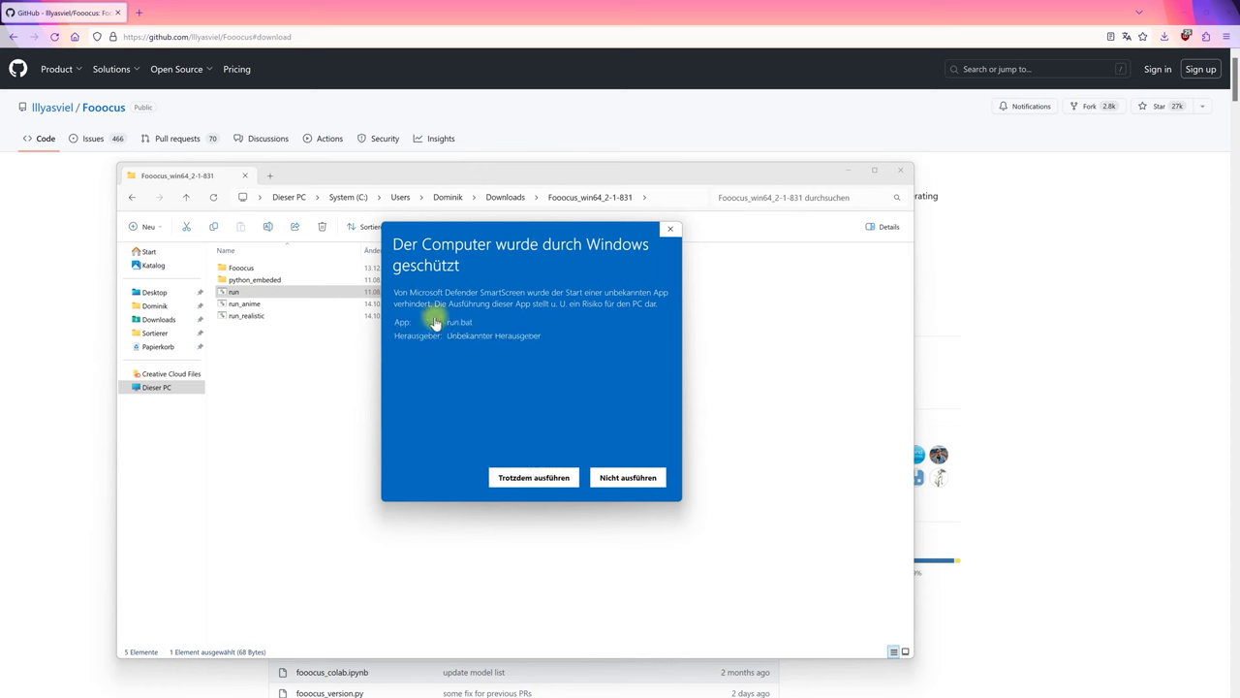
pyautogui.click(534, 479)
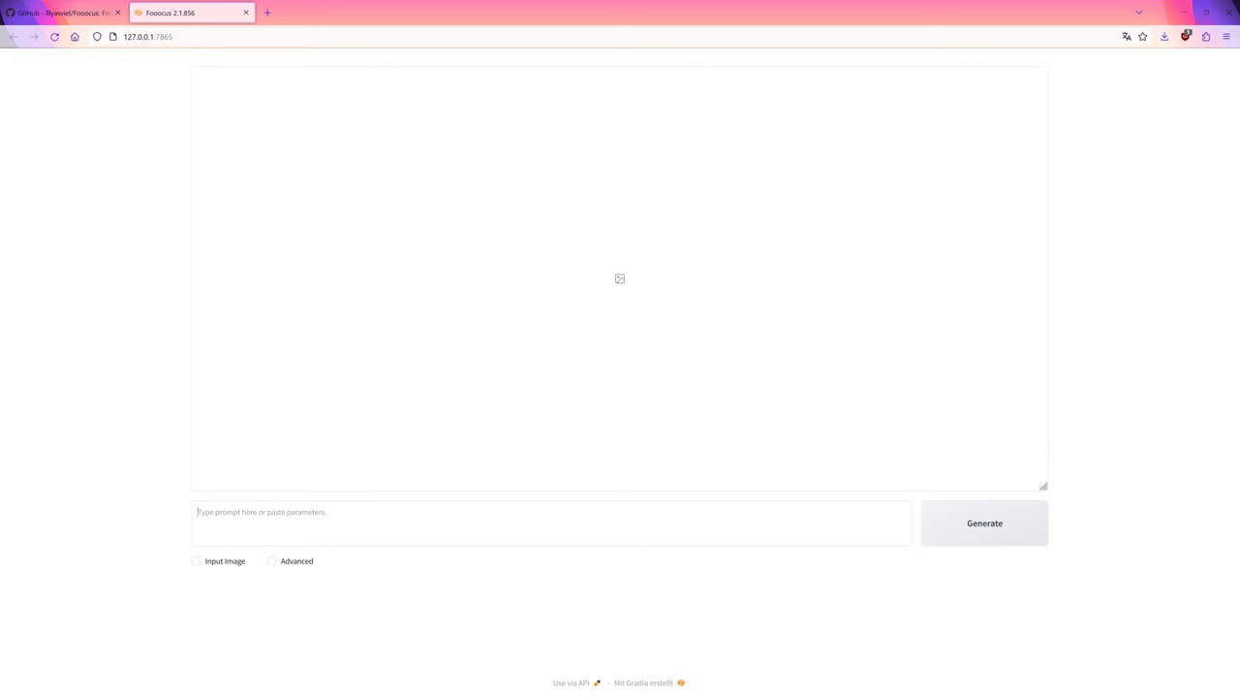
# Step: Enter the image prompt "young woman, red hair, yellowdress, in the forrest" in Fooocus
pyautogui.hotkey('alt', 'Tab')
pyautogui.moveTo(341, 281); pyautogui.dragTo(363, 233)
pyautogui.click(173, 150)
pyautogui.click(297, 519)
pyautogui.write('young')
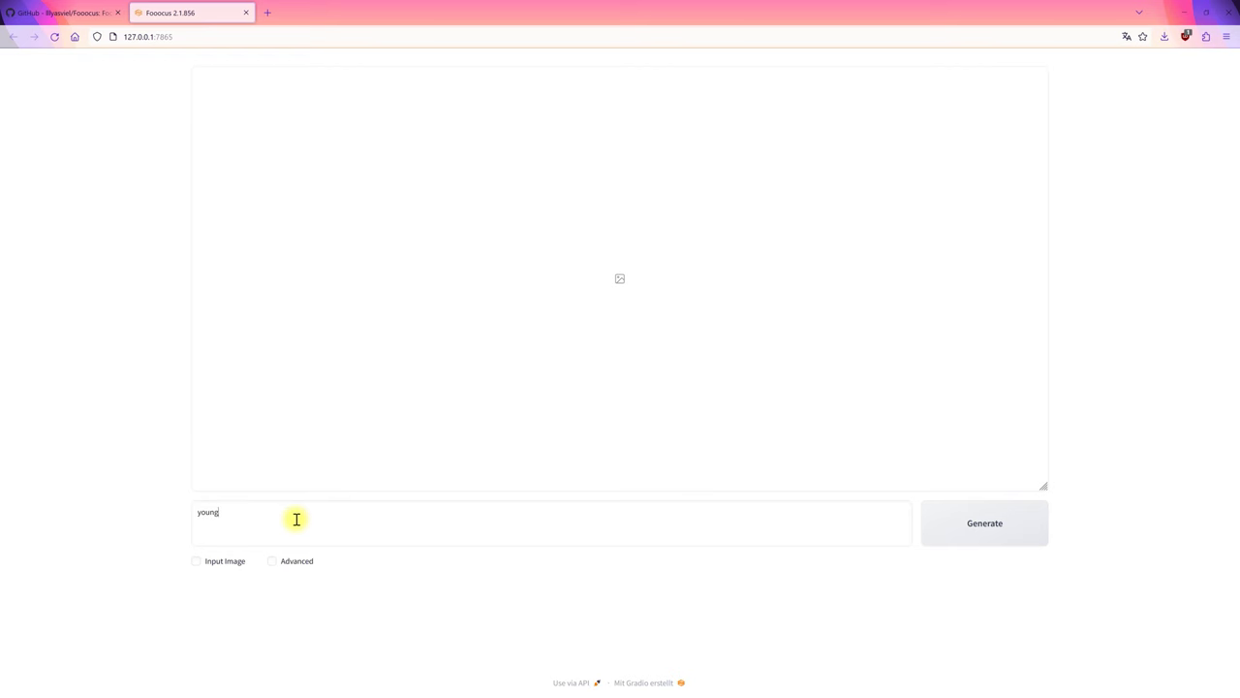
pyautogui.write(' woman, red hair, yellow dress, in the fp')
pyautogui.press('BackSpace')
pyautogui.write('orrest')
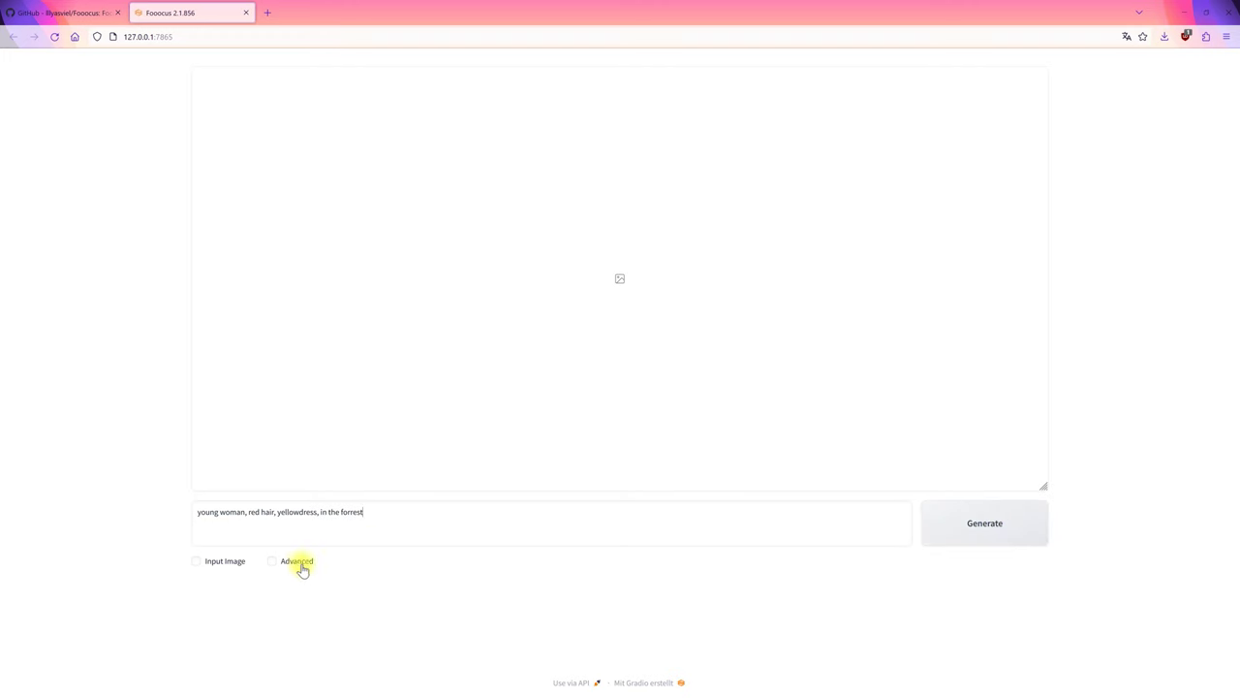
# Step: Show the advanced options and set the aspect ratio to 1024×1024 (1:1) and the image number to 1
pyautogui.click(298, 565)
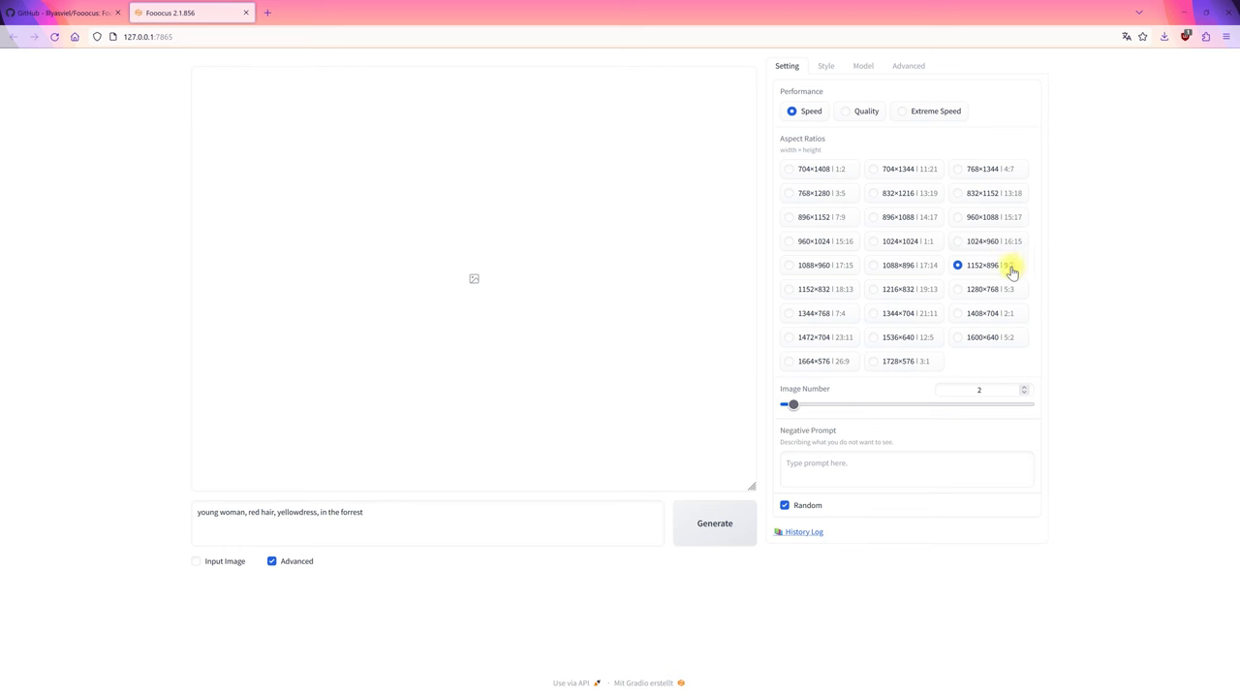
pyautogui.click(926, 242)
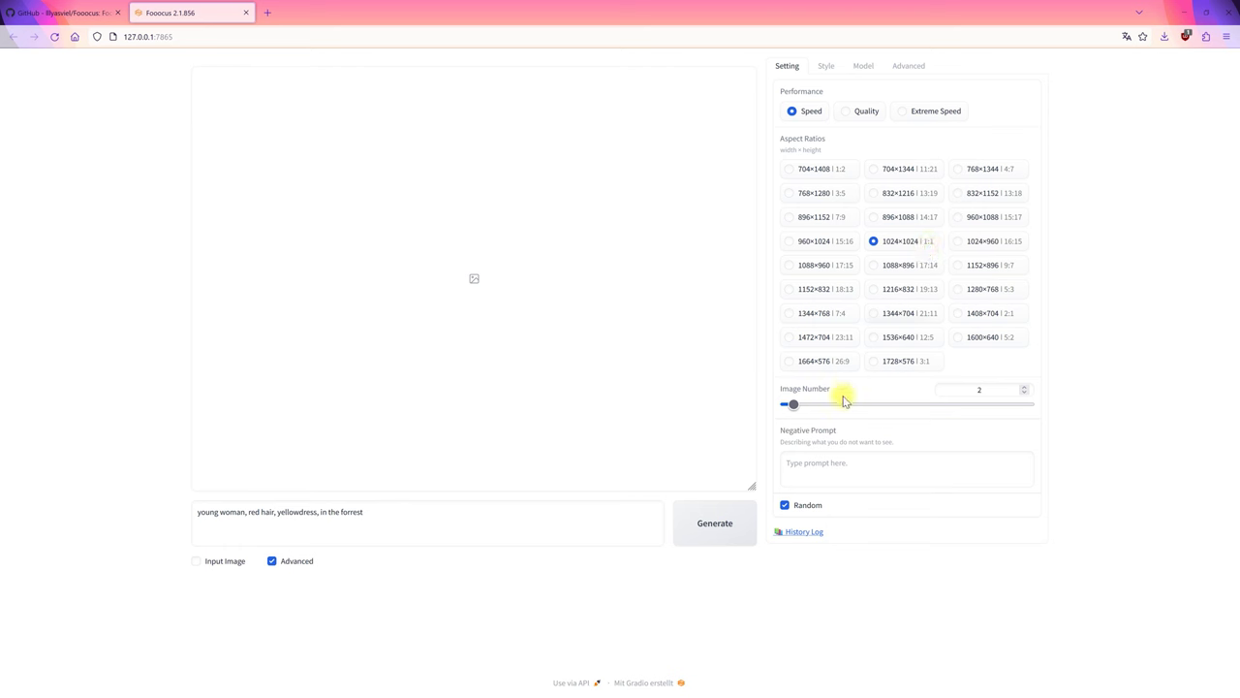
pyautogui.click(1023, 392)
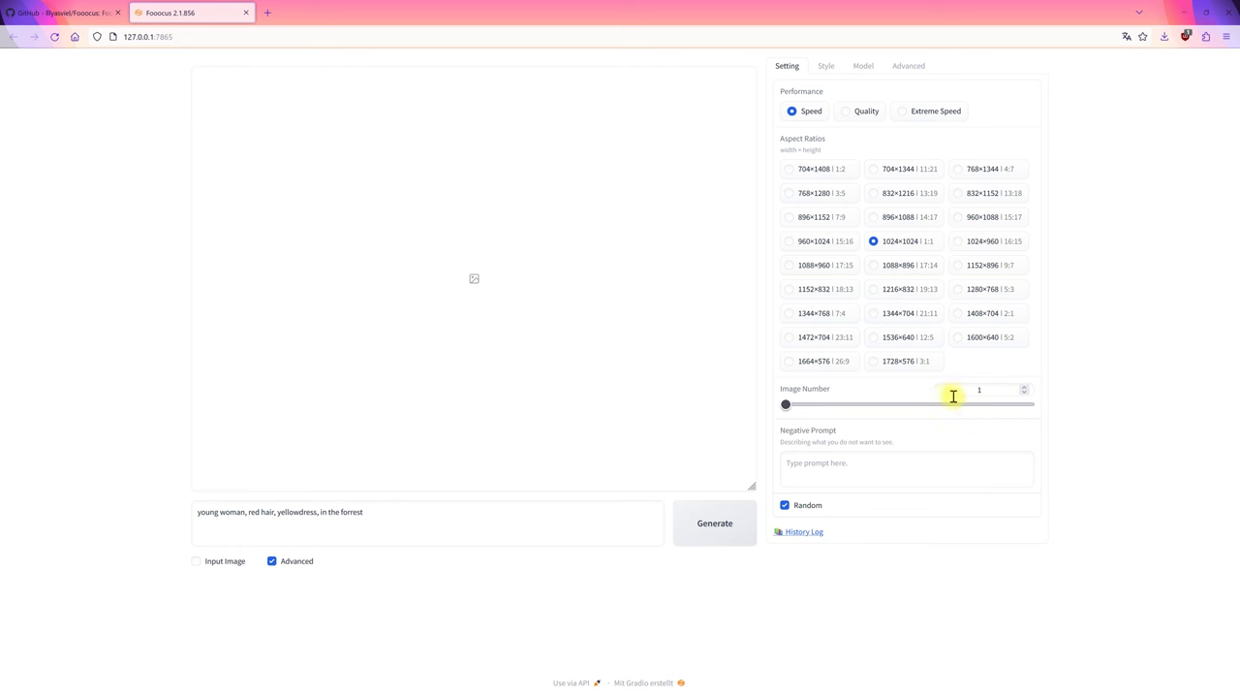
pyautogui.click(980, 393)
pyautogui.press('BackSpace')
pyautogui.write('1')
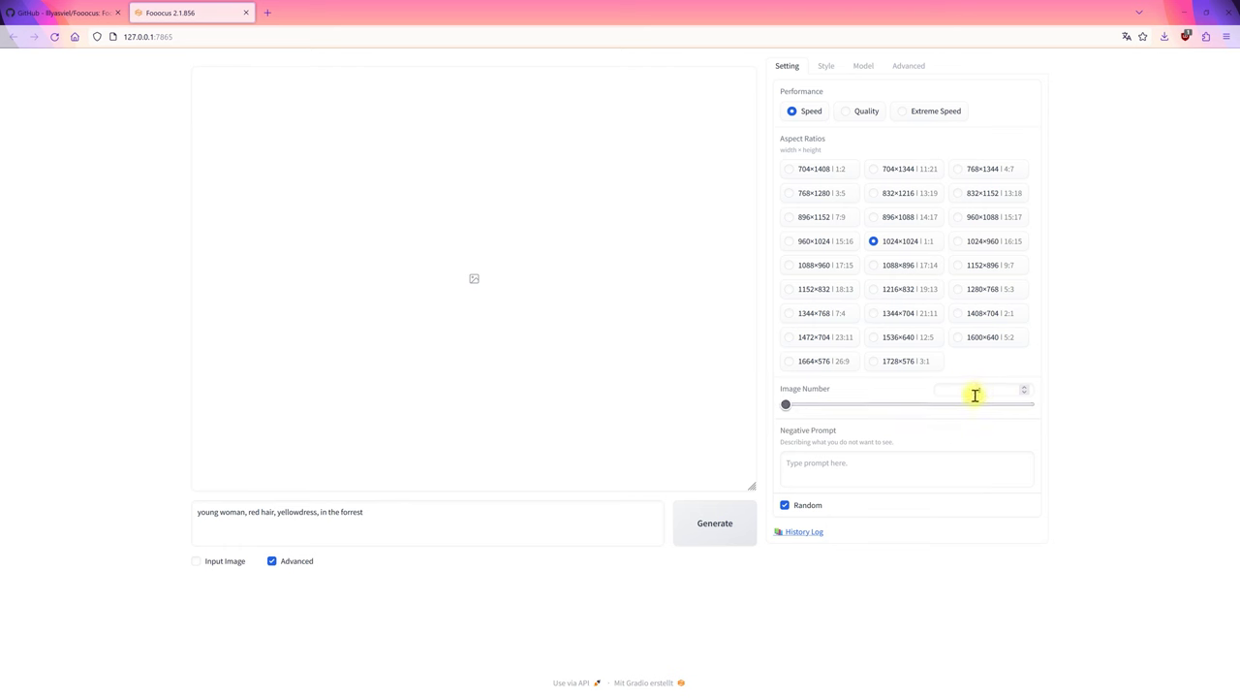
pyautogui.click(823, 463)
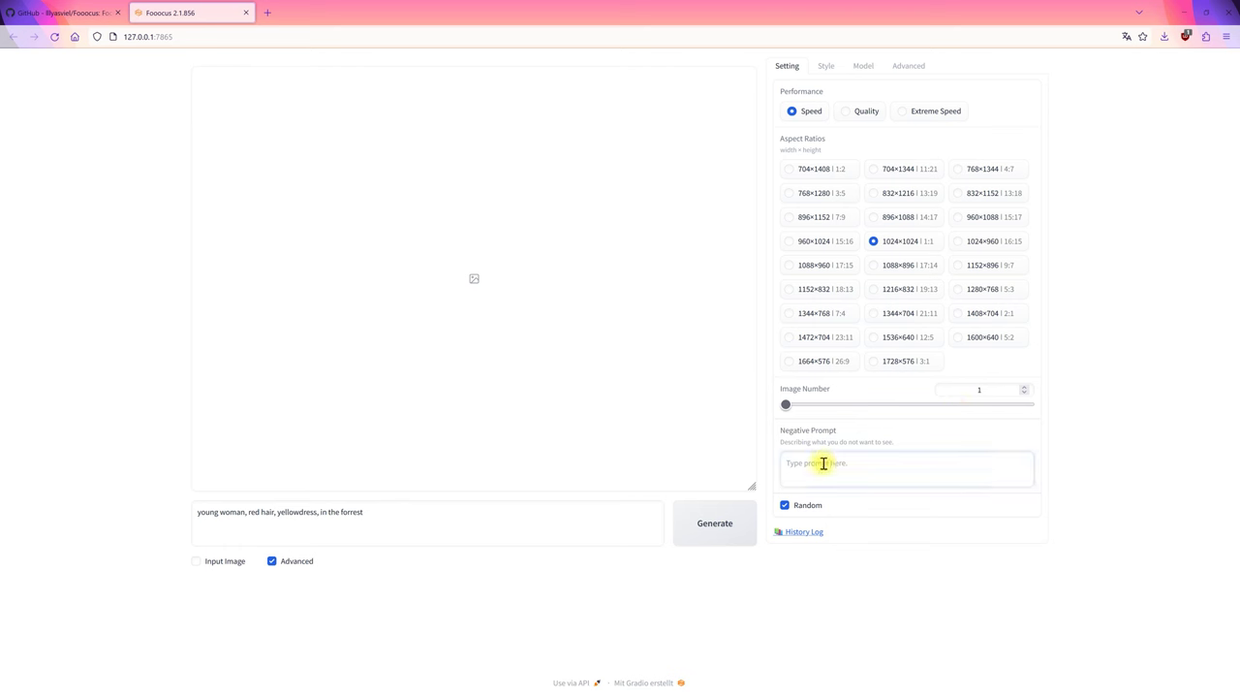
pyautogui.moveTo(360, 512); pyautogui.dragTo(166, 511)
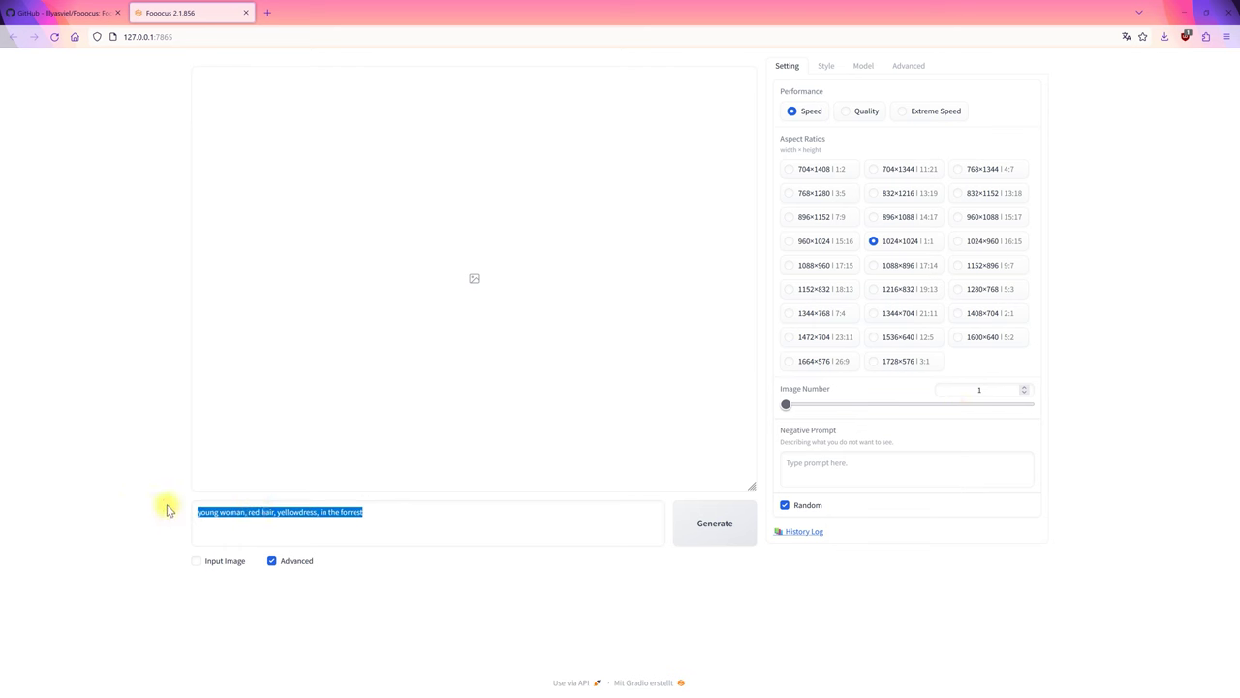
pyautogui.click(356, 515)
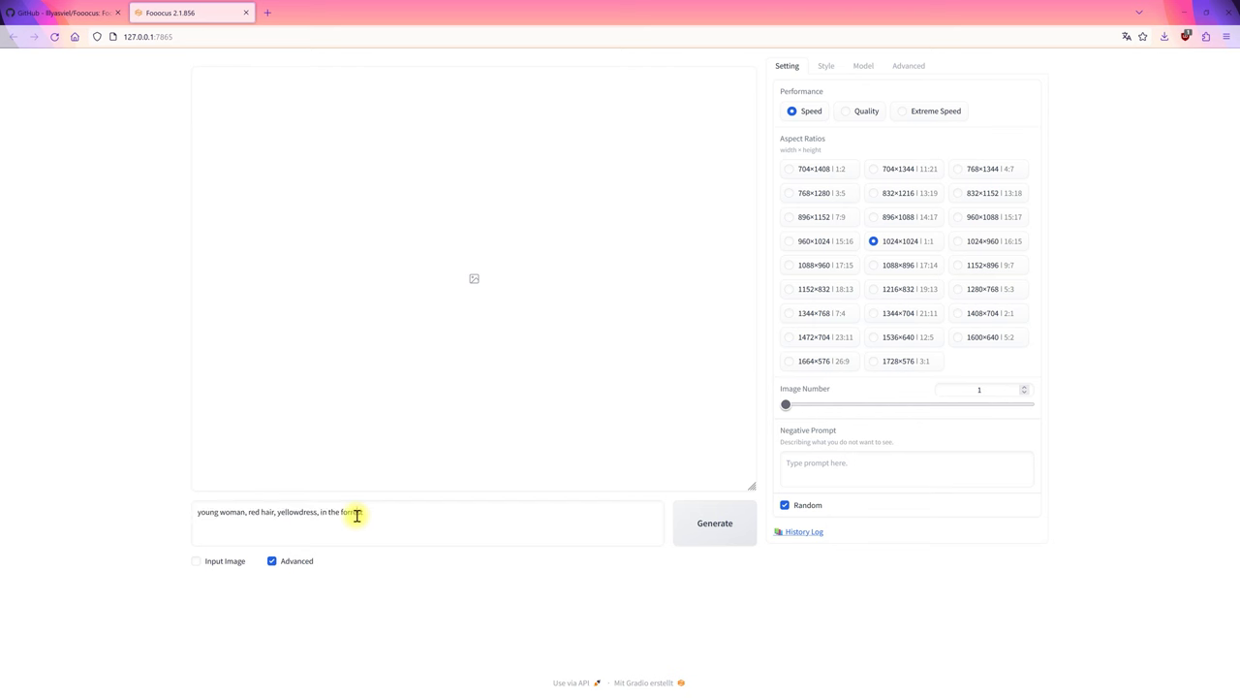
pyautogui.click(835, 473)
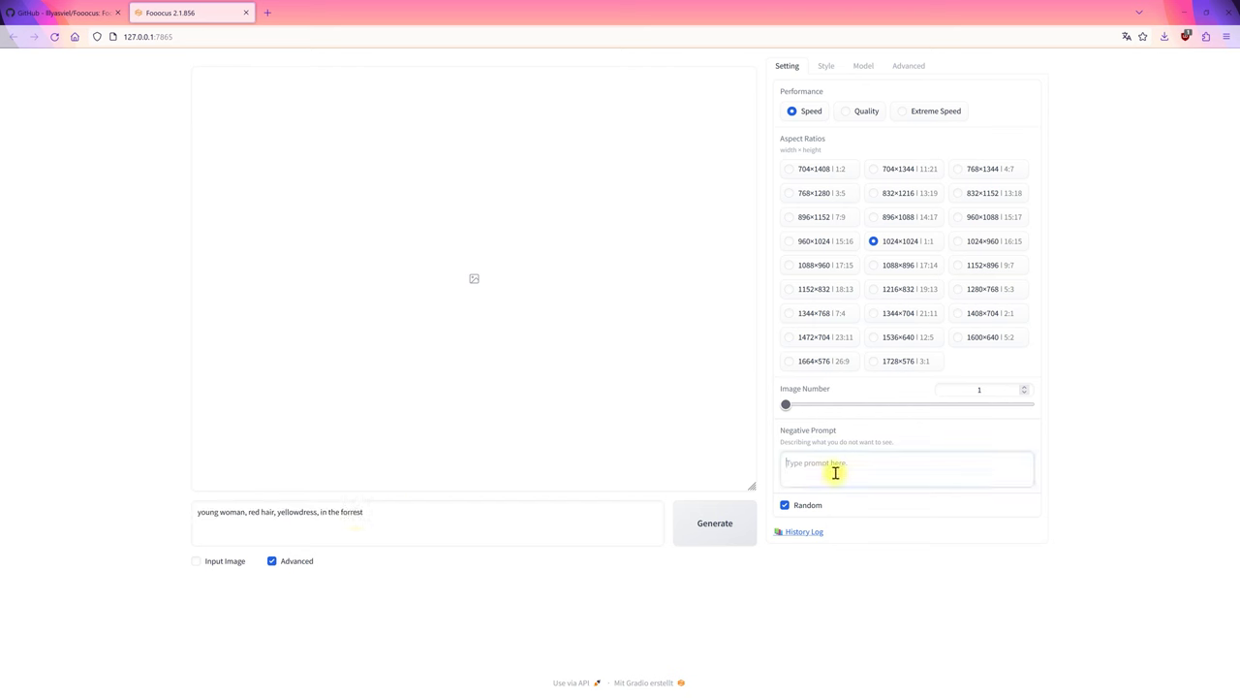
# Step: Review the Midjourney comparison table in the Fooocus GitHub readme and return to the Fooocus page
pyautogui.click(102, 13)
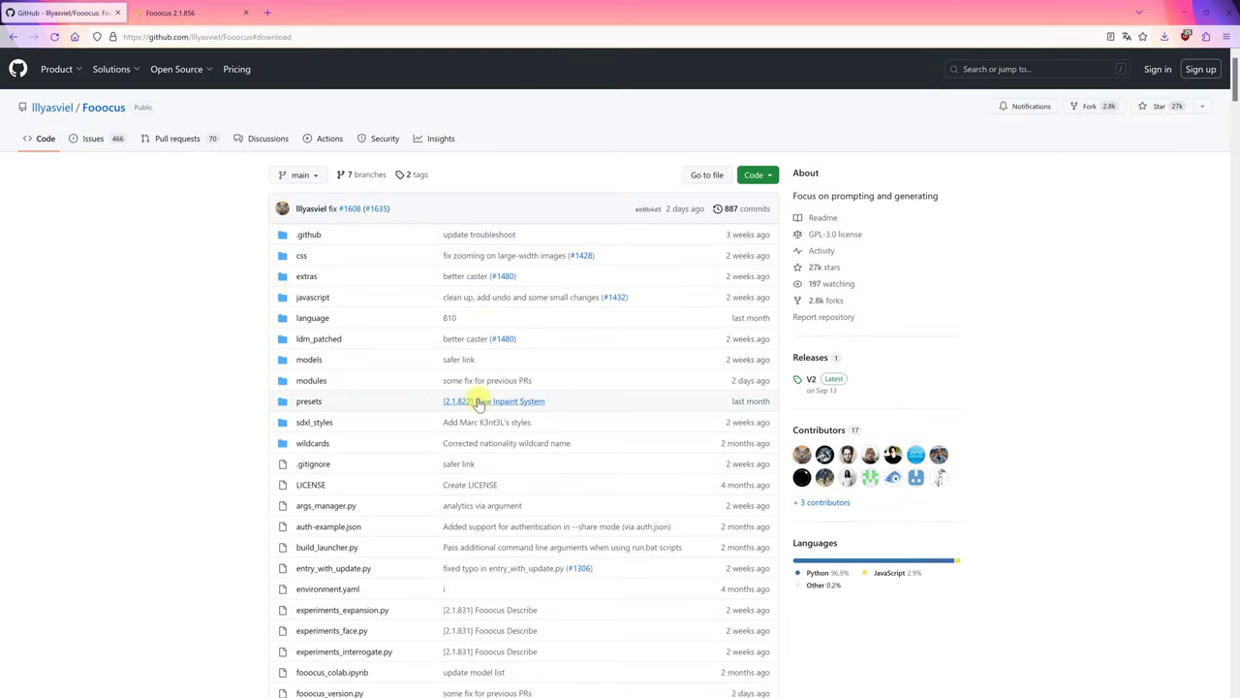
pyautogui.scroll(-7, 476, 401)
pyautogui.scroll(-15, 479, 401)
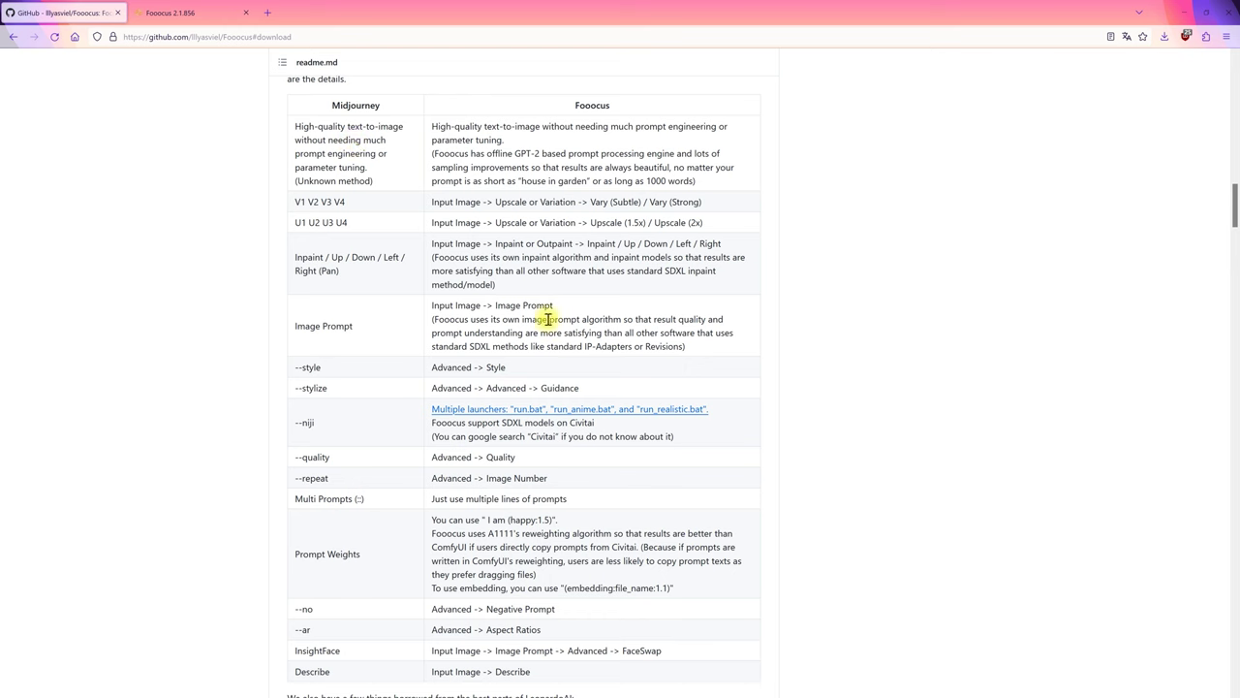
pyautogui.scroll(-2, 547, 321)
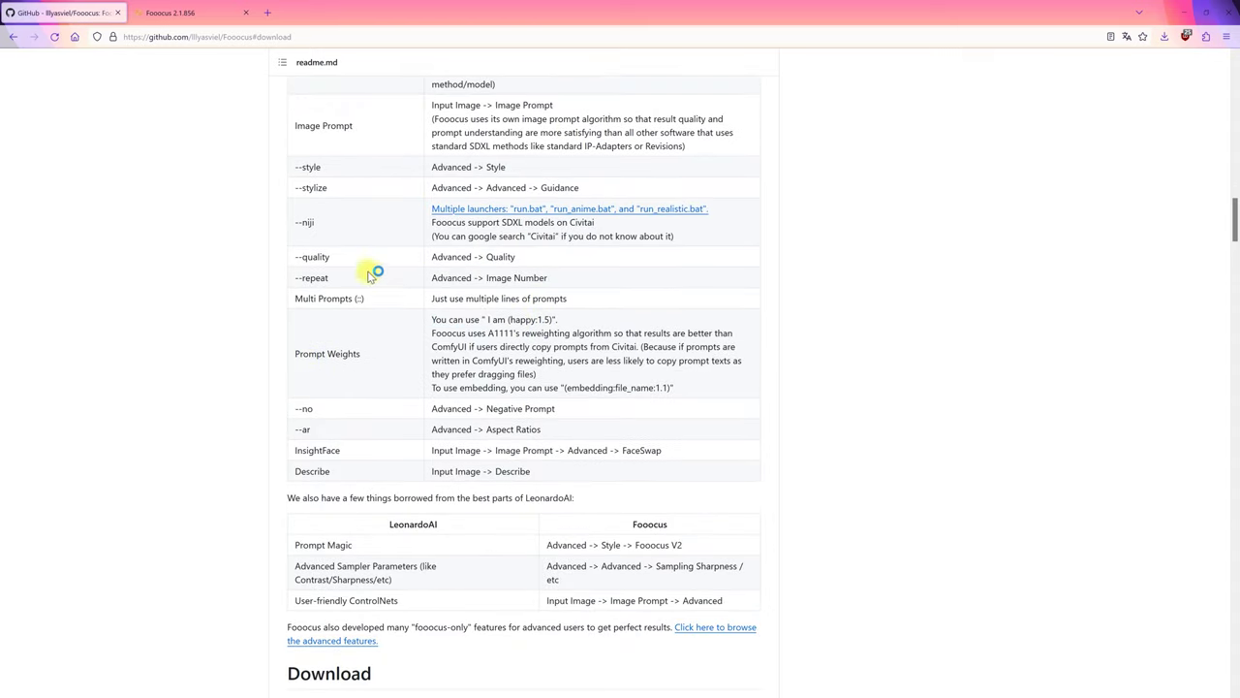
pyautogui.click(199, 17)
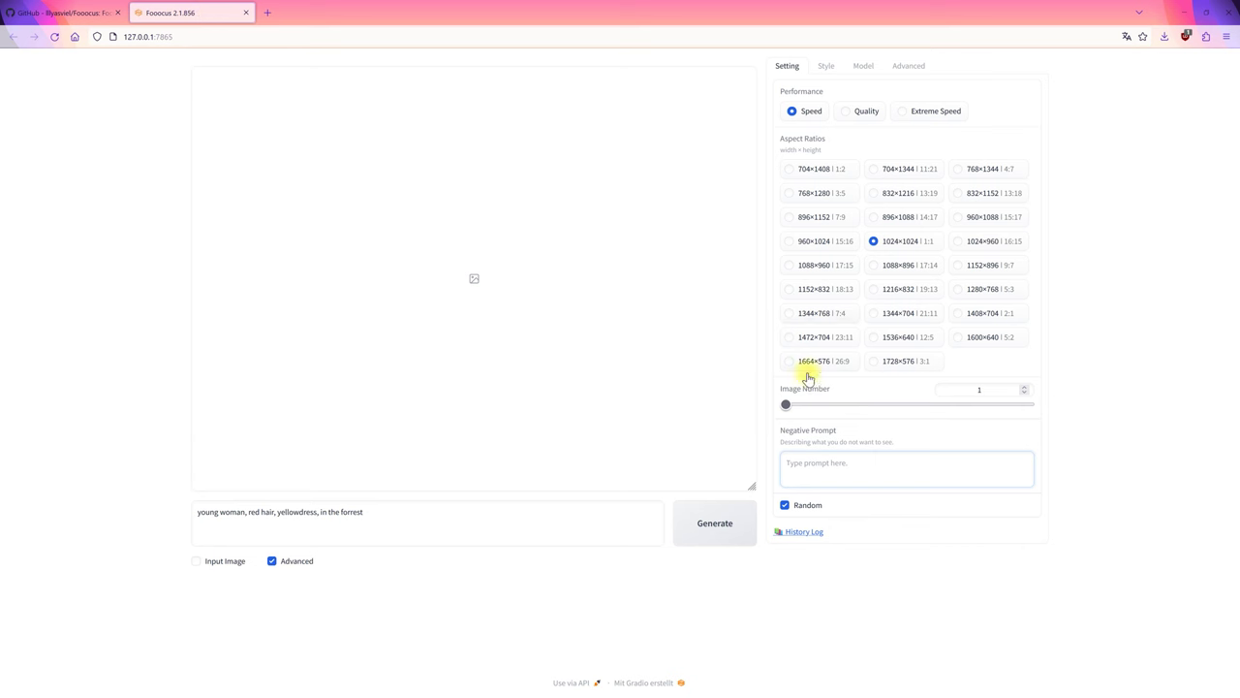
# Step: Generate the image from the prompt with the random seed option left on
pyautogui.click(807, 510)
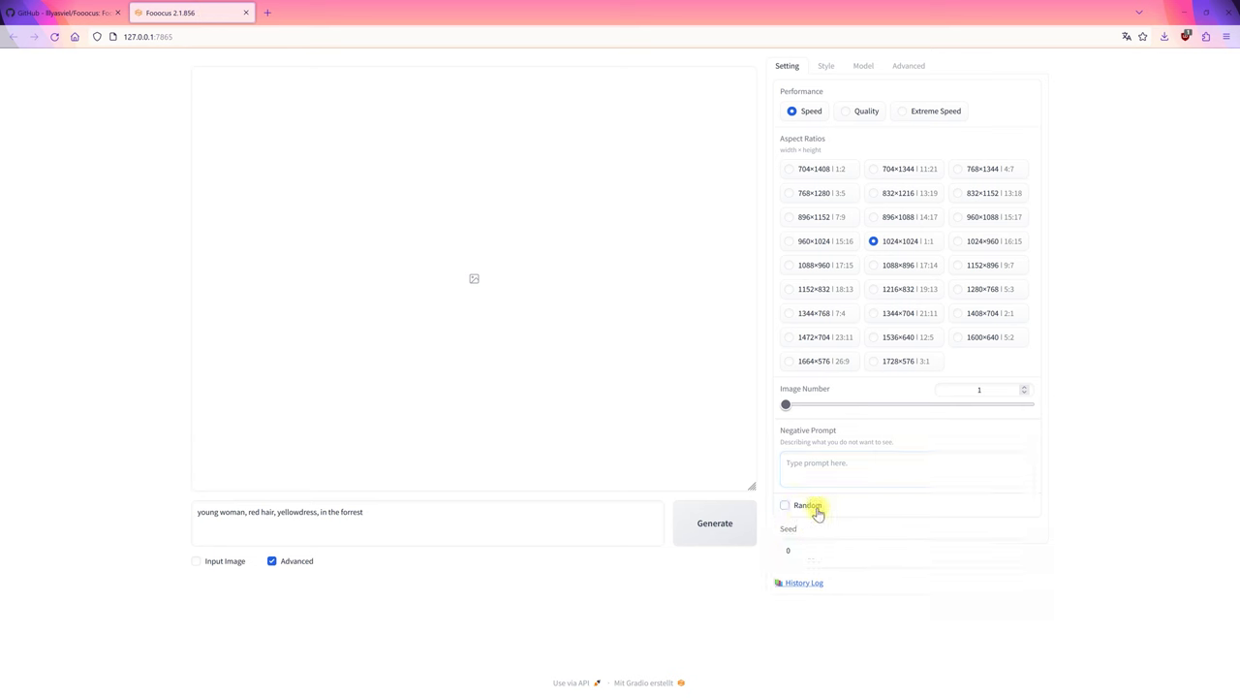
pyautogui.click(802, 508)
pyautogui.click(714, 524)
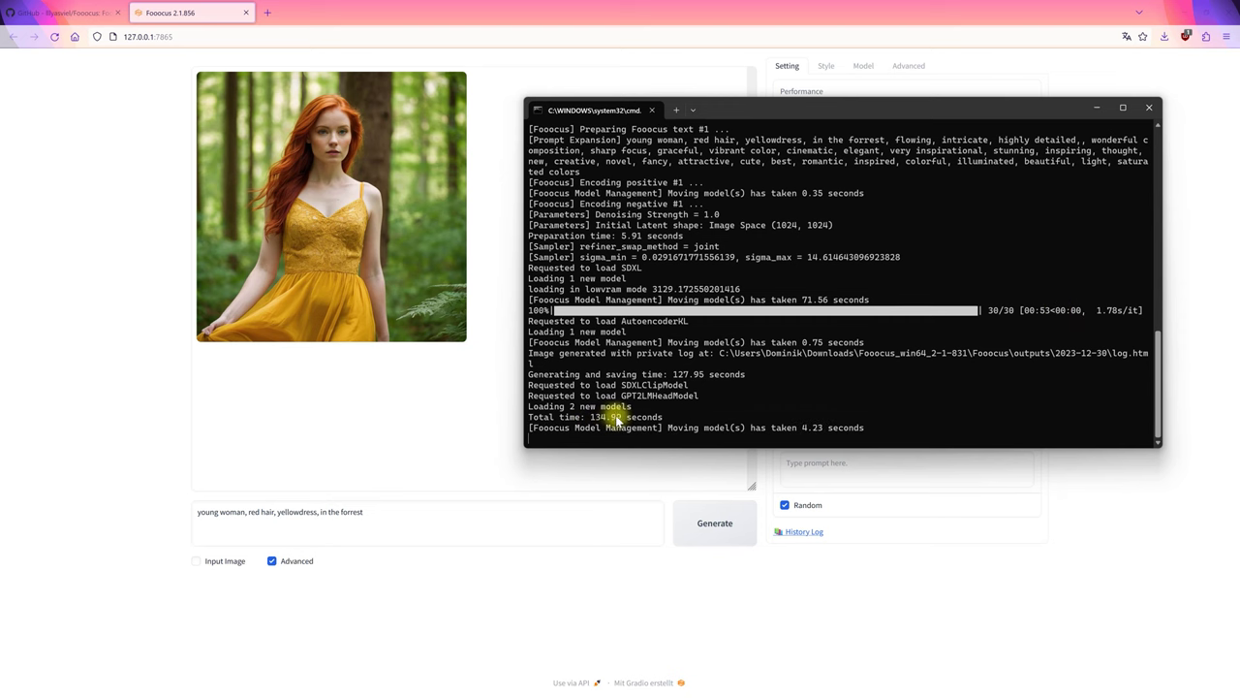
pyautogui.click(135, 327)
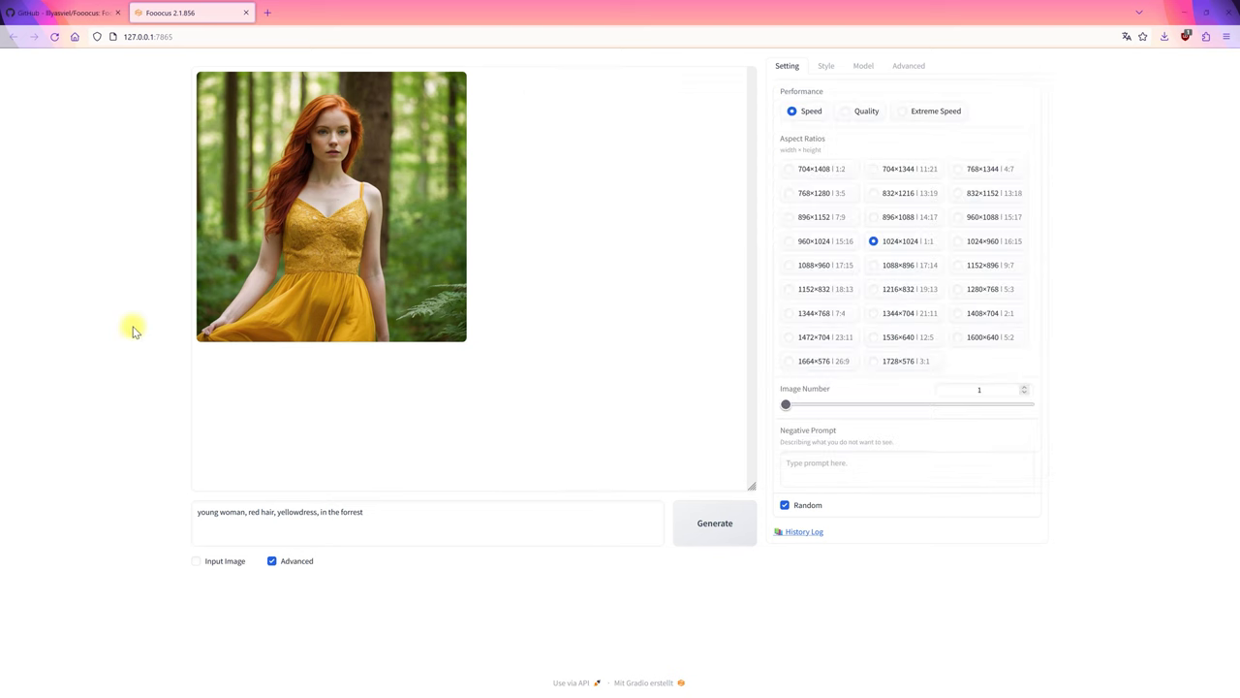
# Step: Open the generated image in the large preview and turn off the random seed option
pyautogui.click(325, 187)
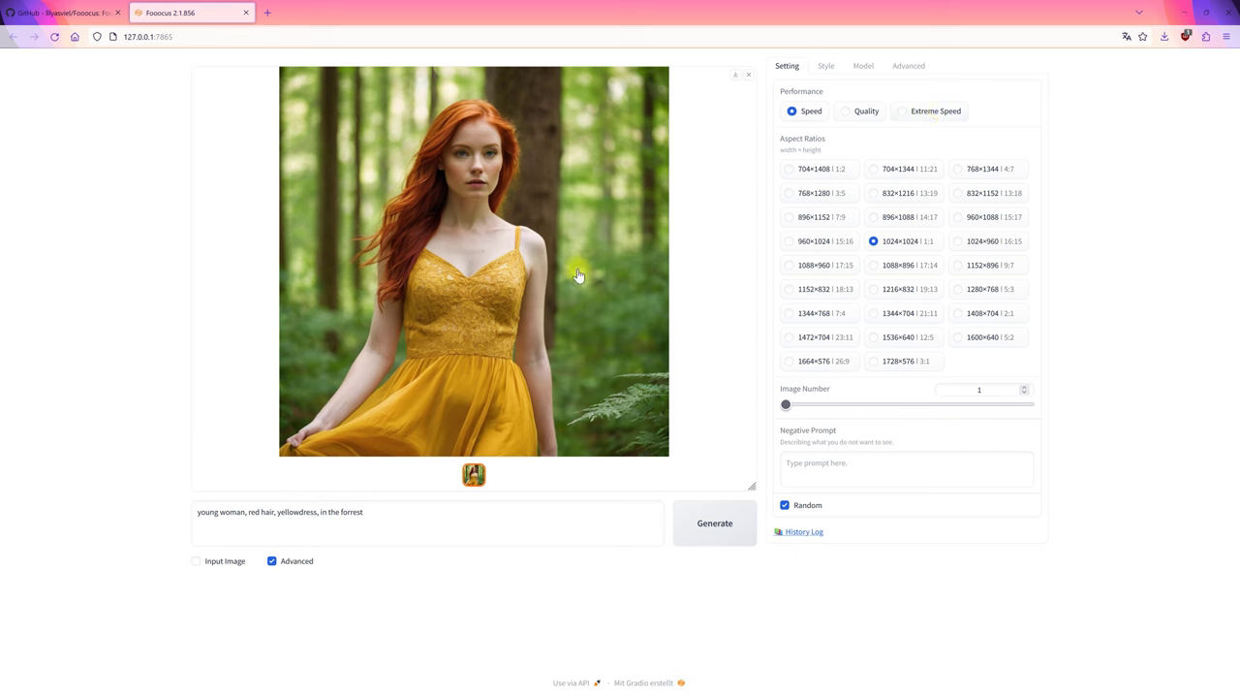
pyautogui.click(443, 518)
pyautogui.click(800, 505)
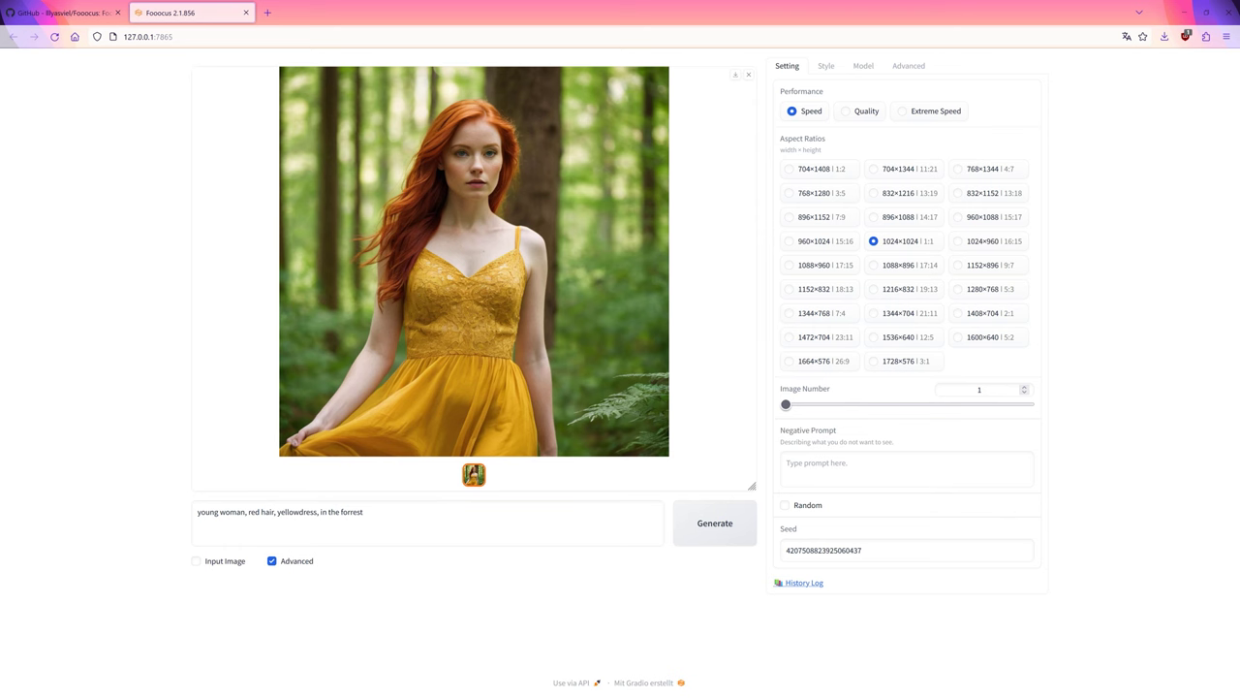
# Step: Switch to File Explorer and open the 2023-12-30 folder inside the Fooocus outputs folder
pyautogui.hotkey('alt', 'Tab')
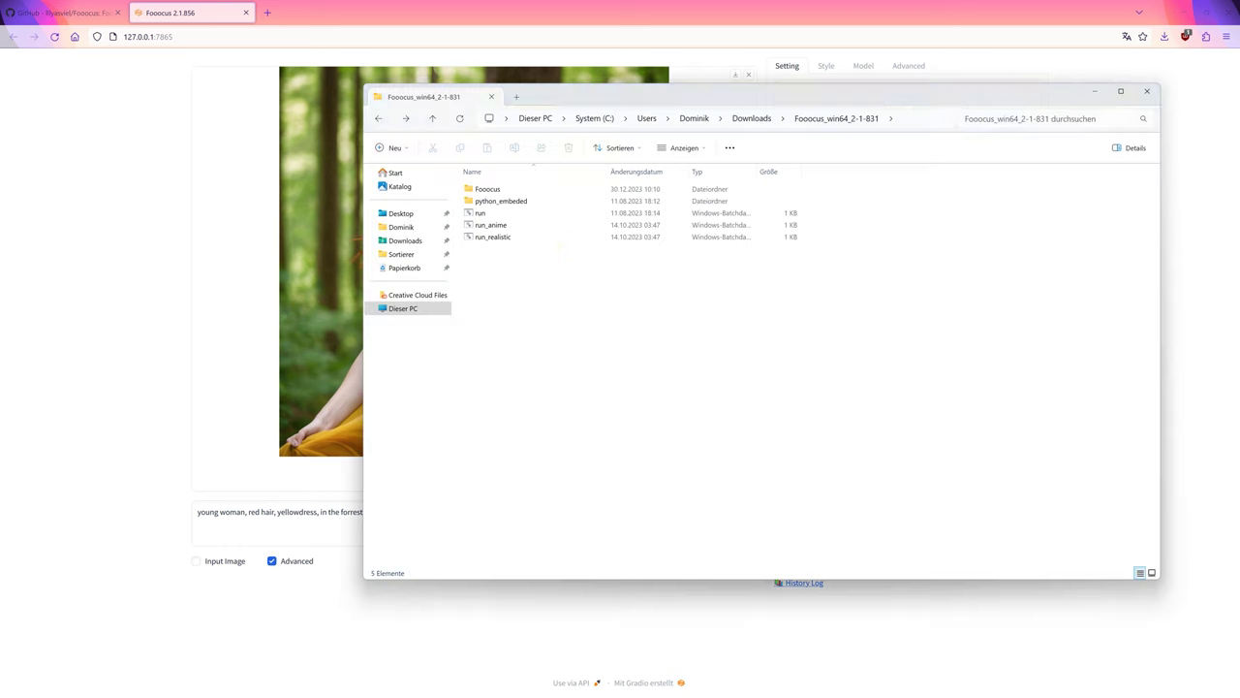
pyautogui.click(490, 190)
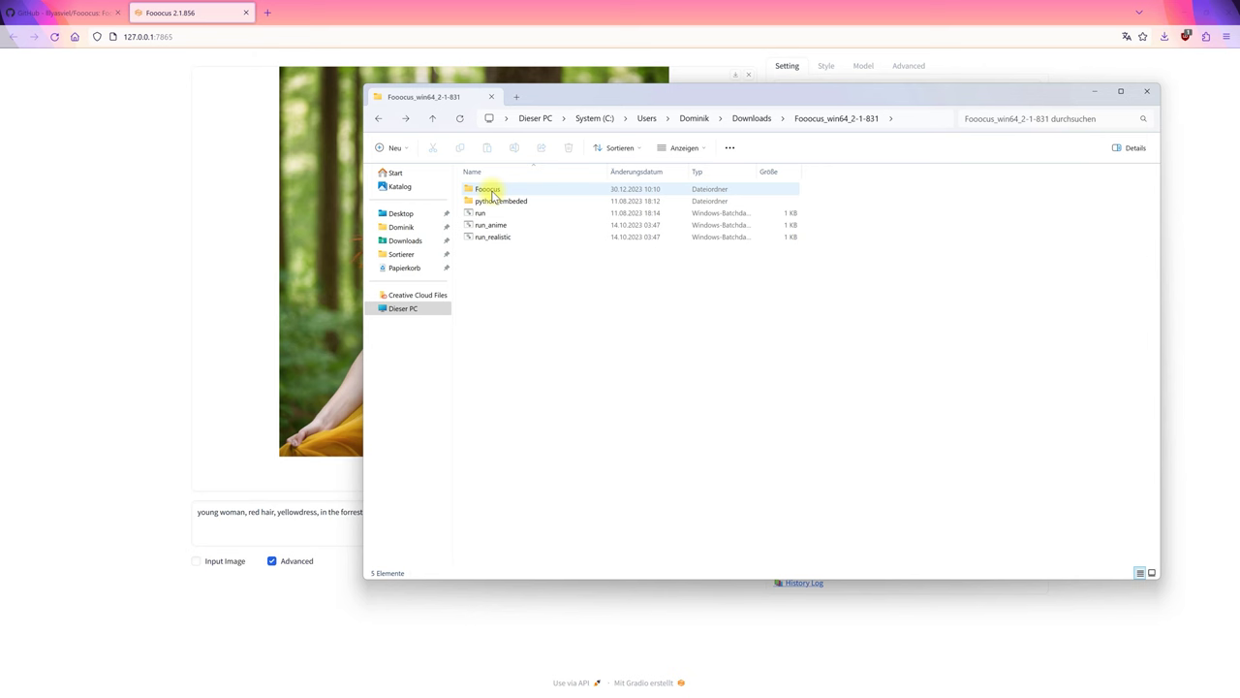
pyautogui.doubleClick(489, 190)
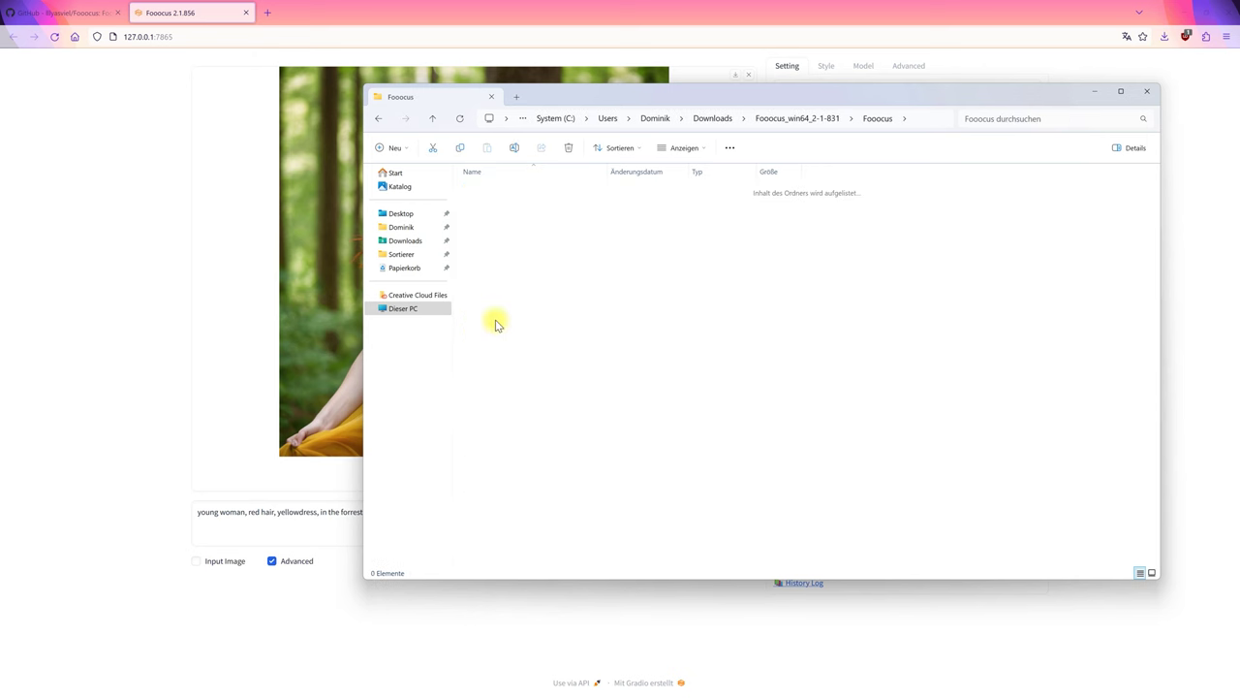
pyautogui.doubleClick(498, 191)
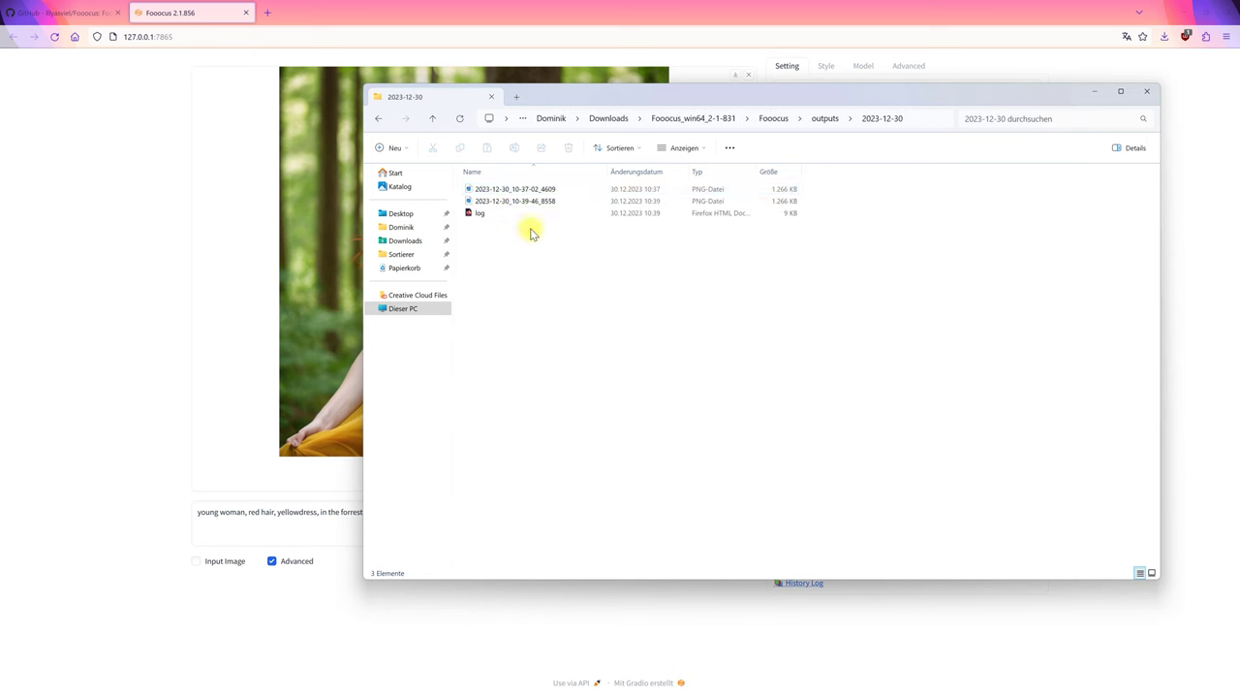
# Step: View the two generated PNG images from the 2023-12-30 folder in the photo viewer and close it
pyautogui.click(518, 201)
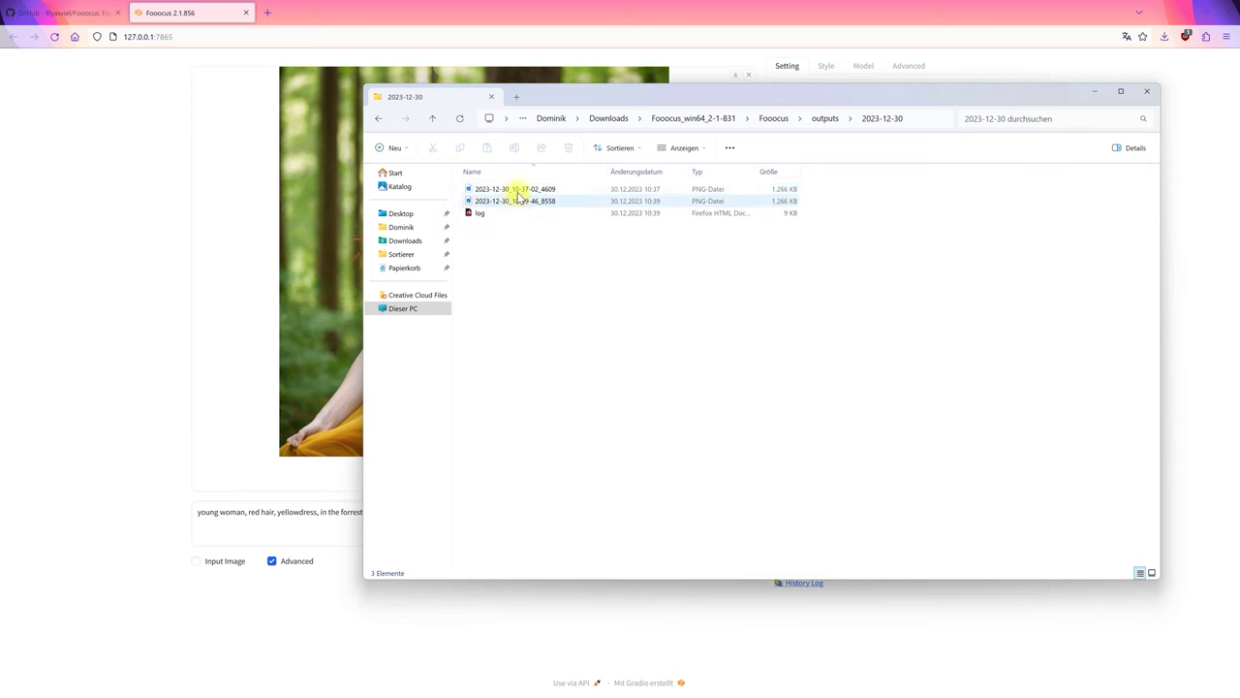
pyautogui.doubleClick(516, 189)
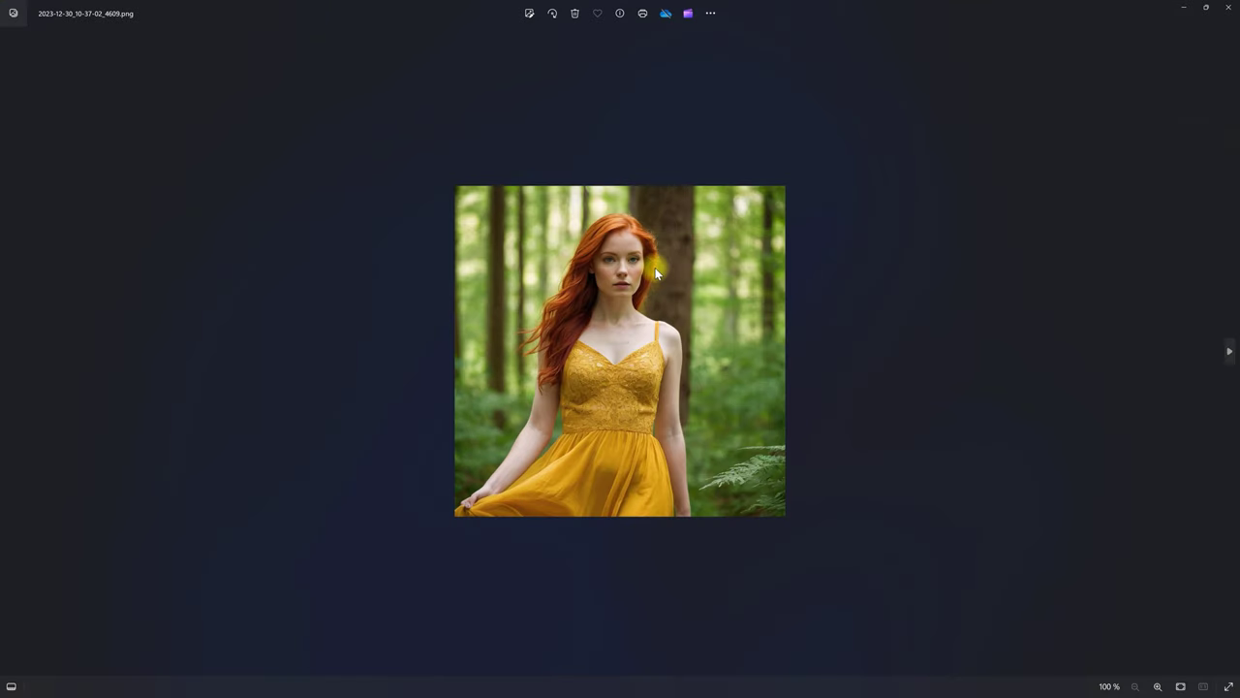
pyautogui.press('Right')
pyautogui.click(1228, 7)
# Step: Open the log file from the 2023-12-30 folder in the browser and compare the seed values of both images
pyautogui.click(481, 214)
pyautogui.doubleClick(482, 214)
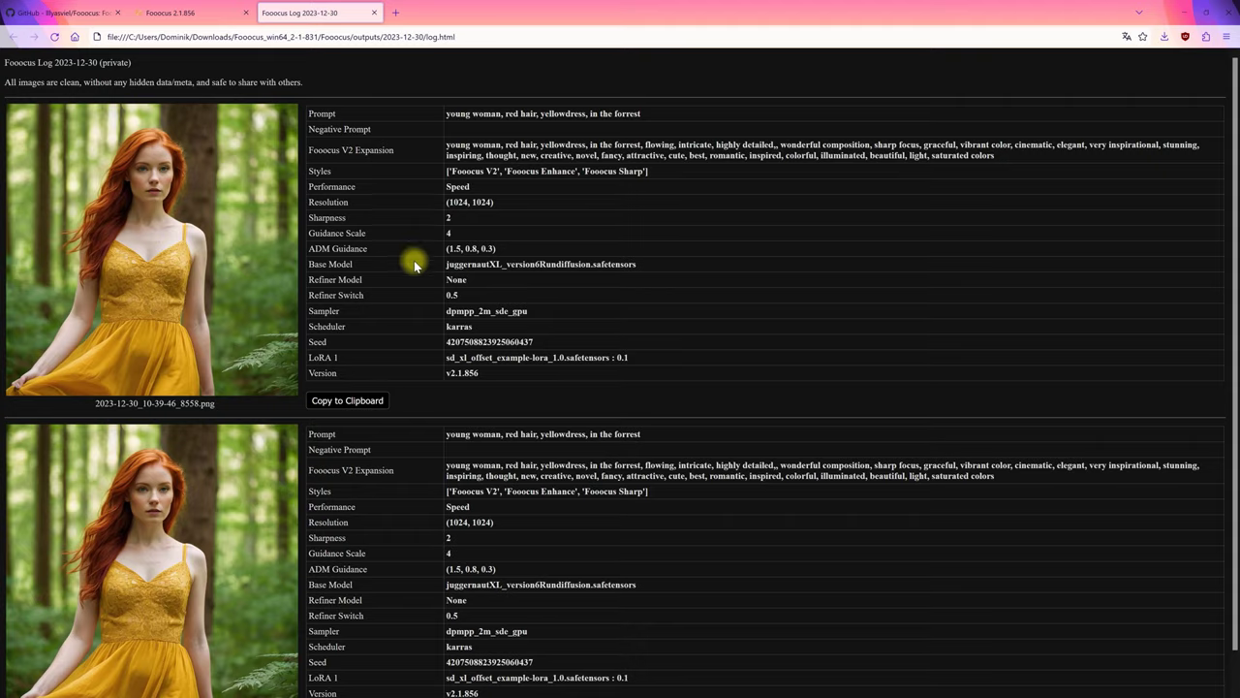
pyautogui.doubleClick(496, 342)
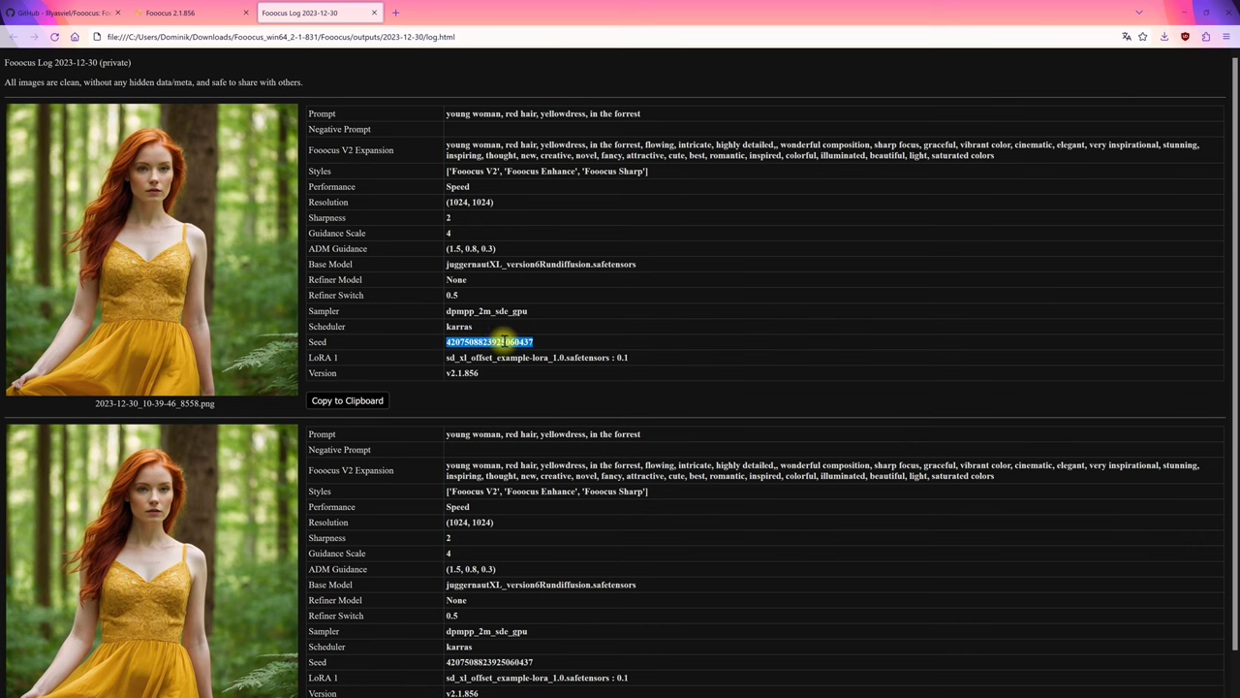
pyautogui.scroll(-1, 497, 346)
pyautogui.scroll(-1, 496, 346)
pyautogui.doubleClick(506, 622)
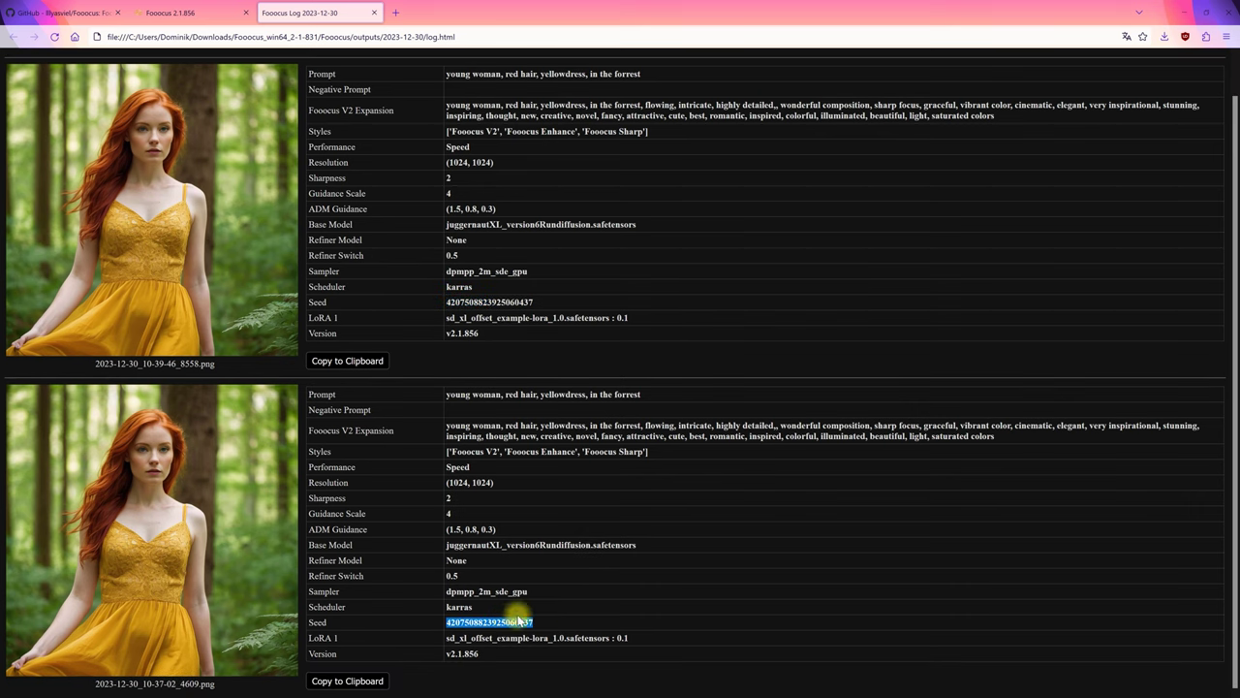
# Step: Return to the Fooocus page and download the generated image
pyautogui.click(189, 13)
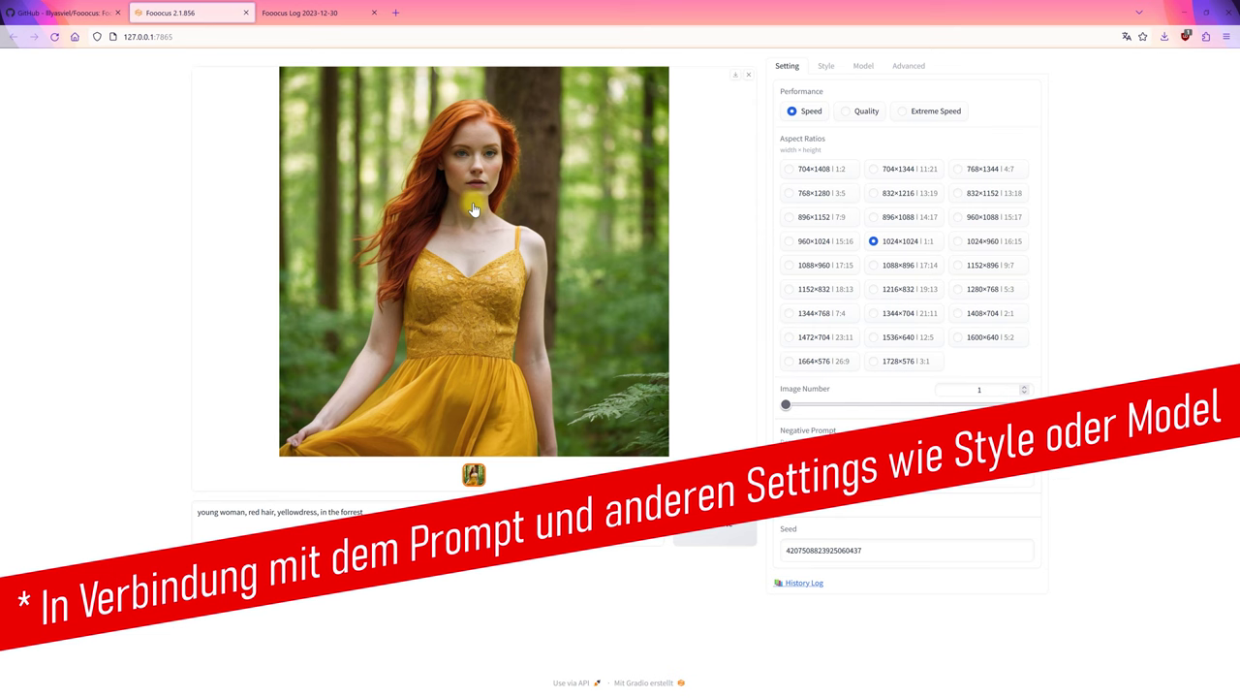
pyautogui.click(737, 81)
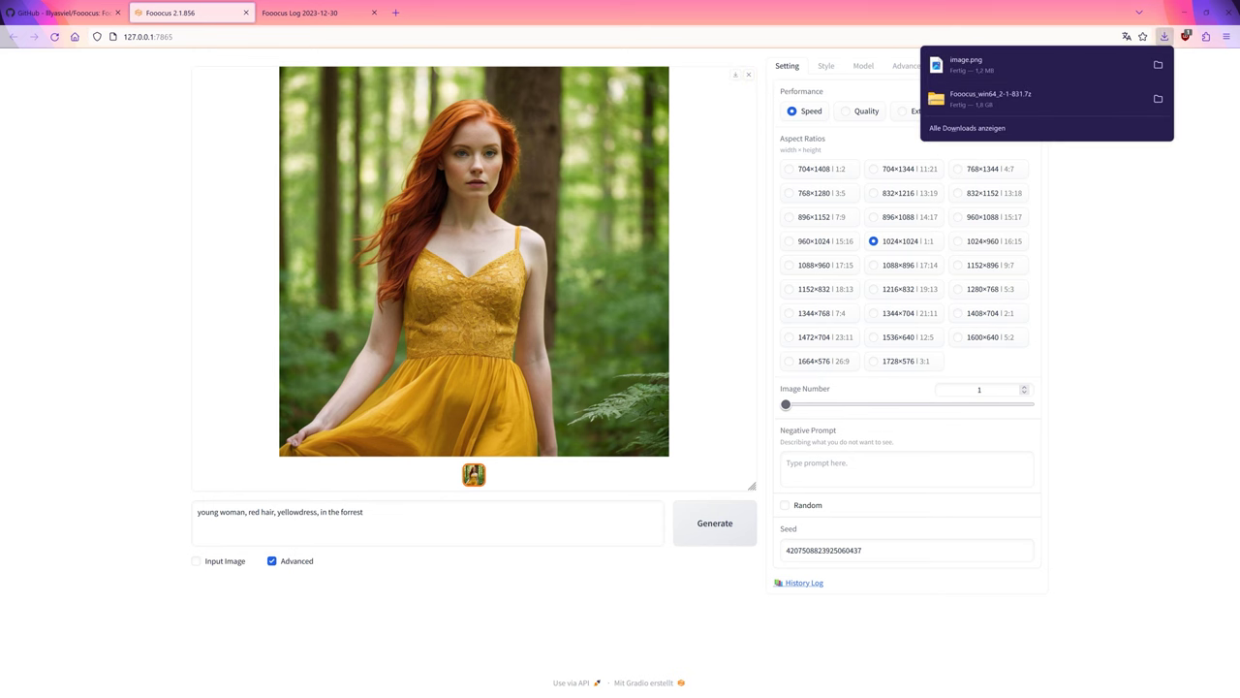
# Step: Switch to File Explorer to check the saved images in the 2023-12-30 output folder, and return to the Fooocus page
pyautogui.hotkey('alt', 'Tab')
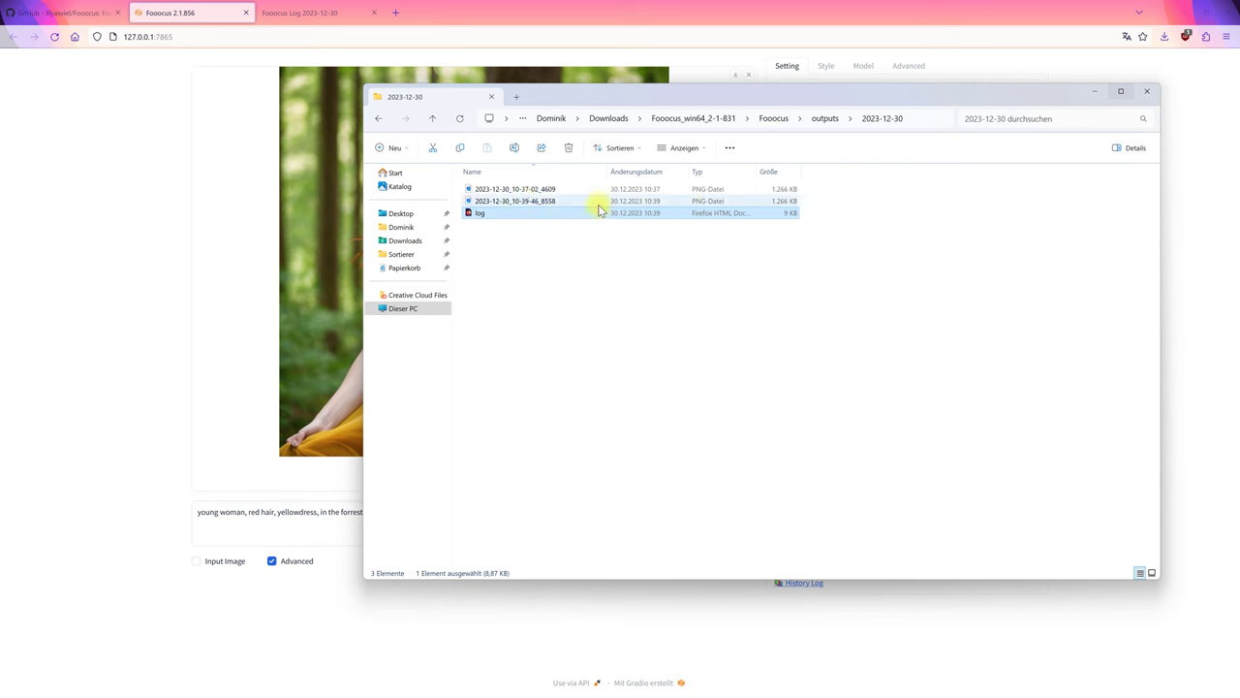
pyautogui.click(520, 243)
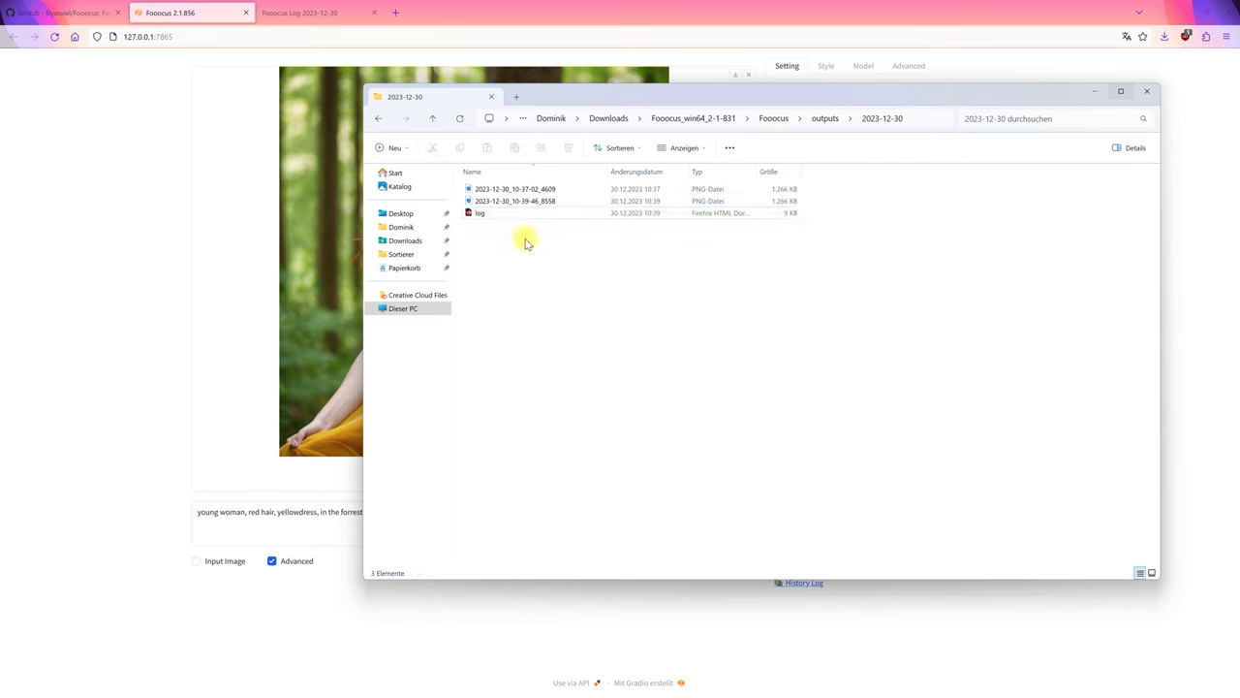
pyautogui.click(162, 321)
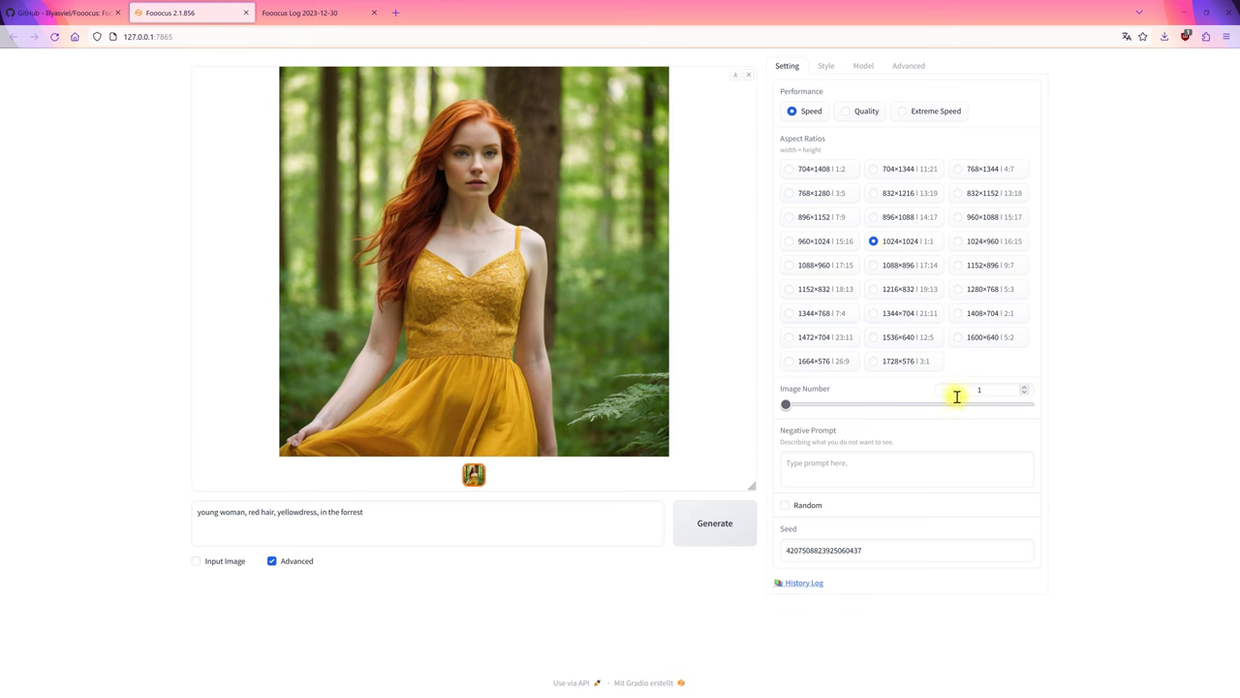
# Step: Turn the random seed option back on and deselect the Fooocus V2, Fooocus Enhance and Fooocus Sharp styles
pyautogui.click(808, 506)
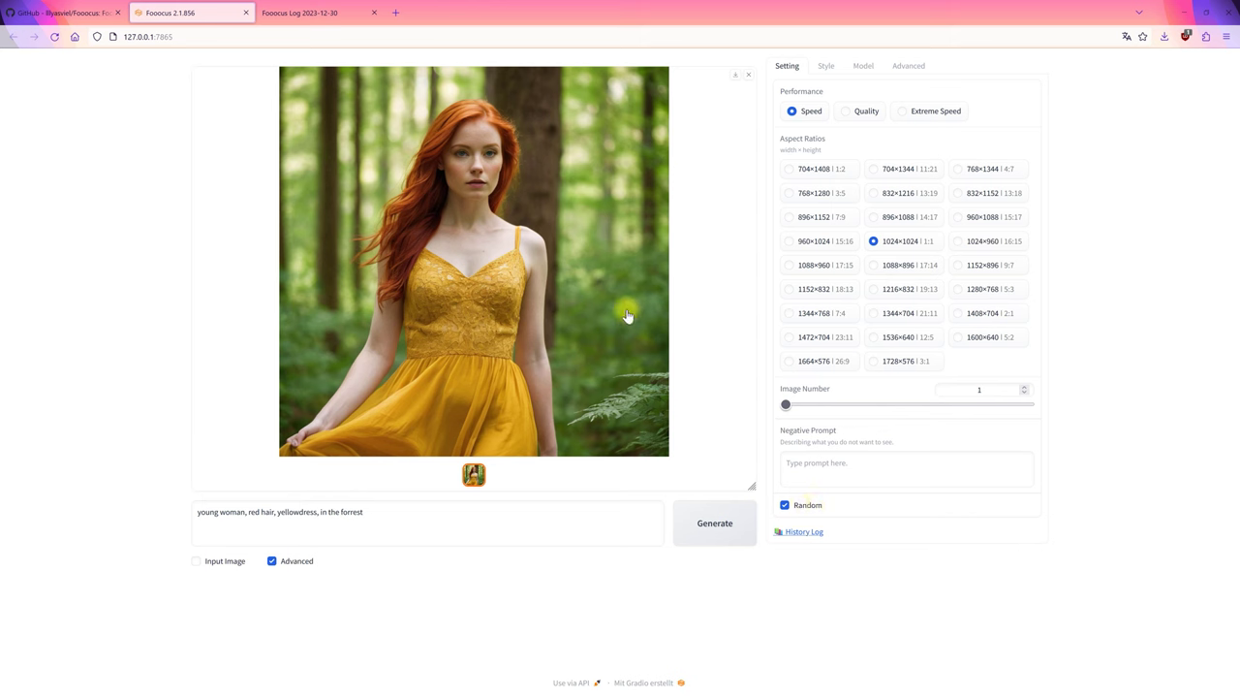
pyautogui.click(821, 68)
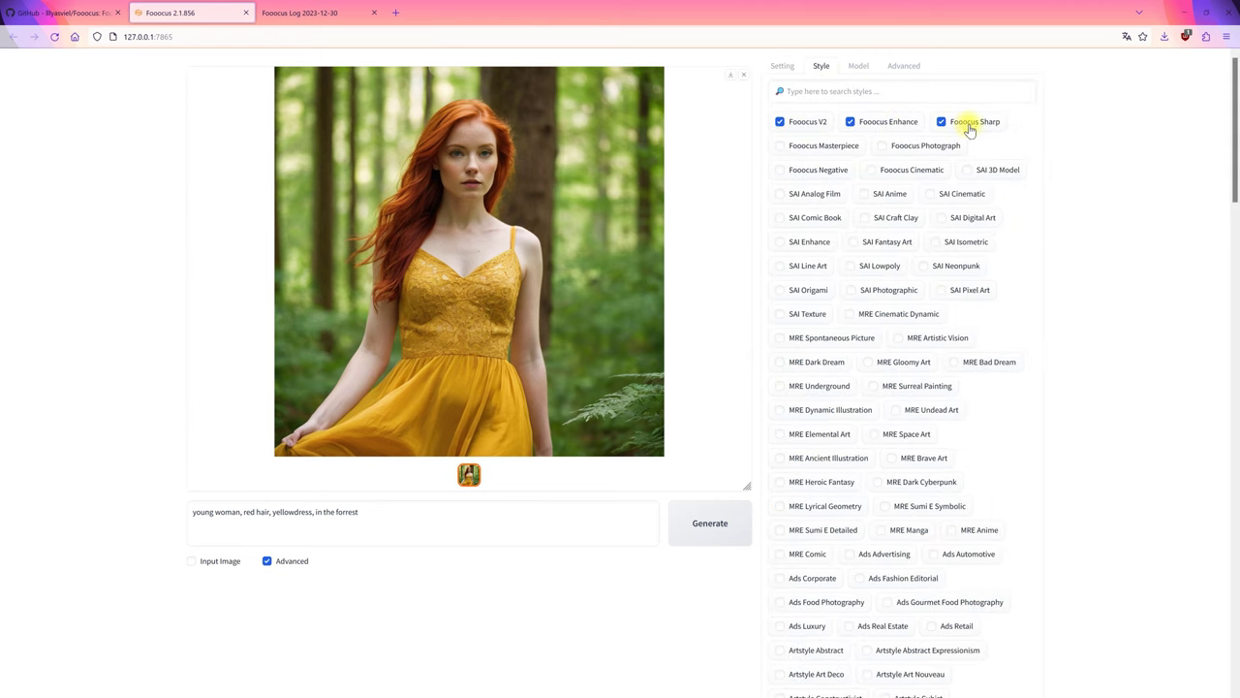
pyautogui.click(811, 124)
pyautogui.click(884, 123)
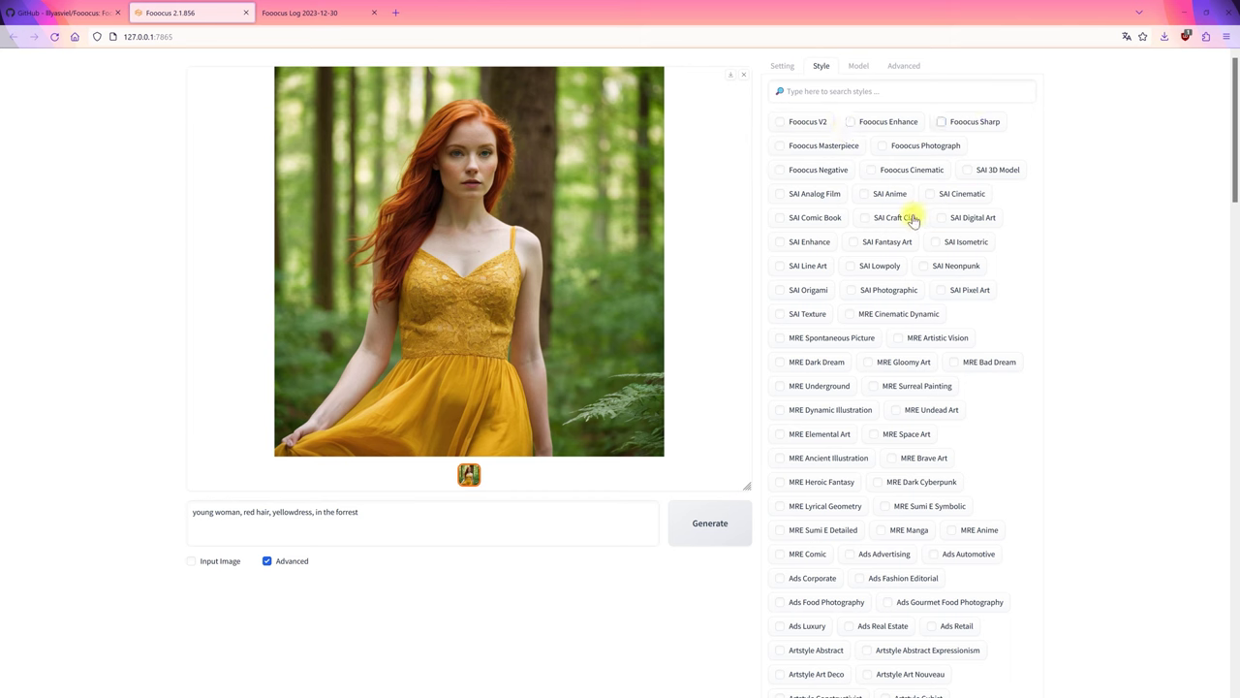
# Step: Select the MRE Anime style and generate the image from the existing prompt
pyautogui.scroll(-2, 1021, 356)
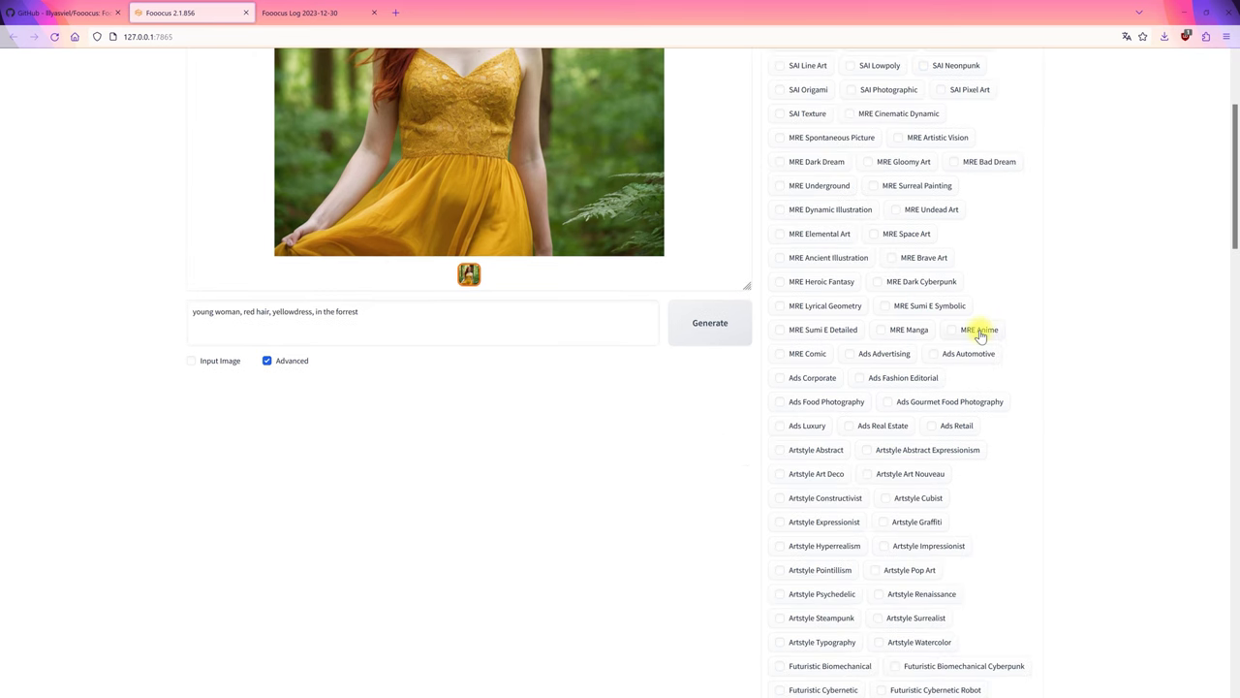
pyautogui.click(979, 329)
pyautogui.scroll(2, 1015, 371)
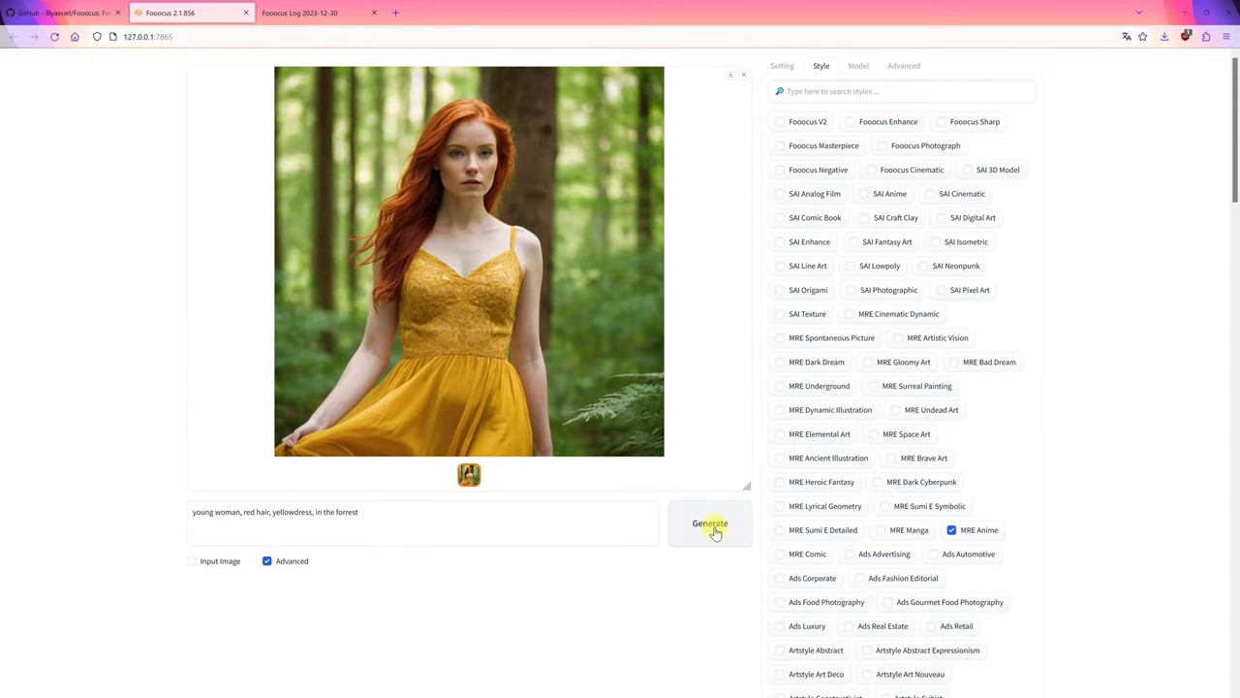
pyautogui.click(713, 532)
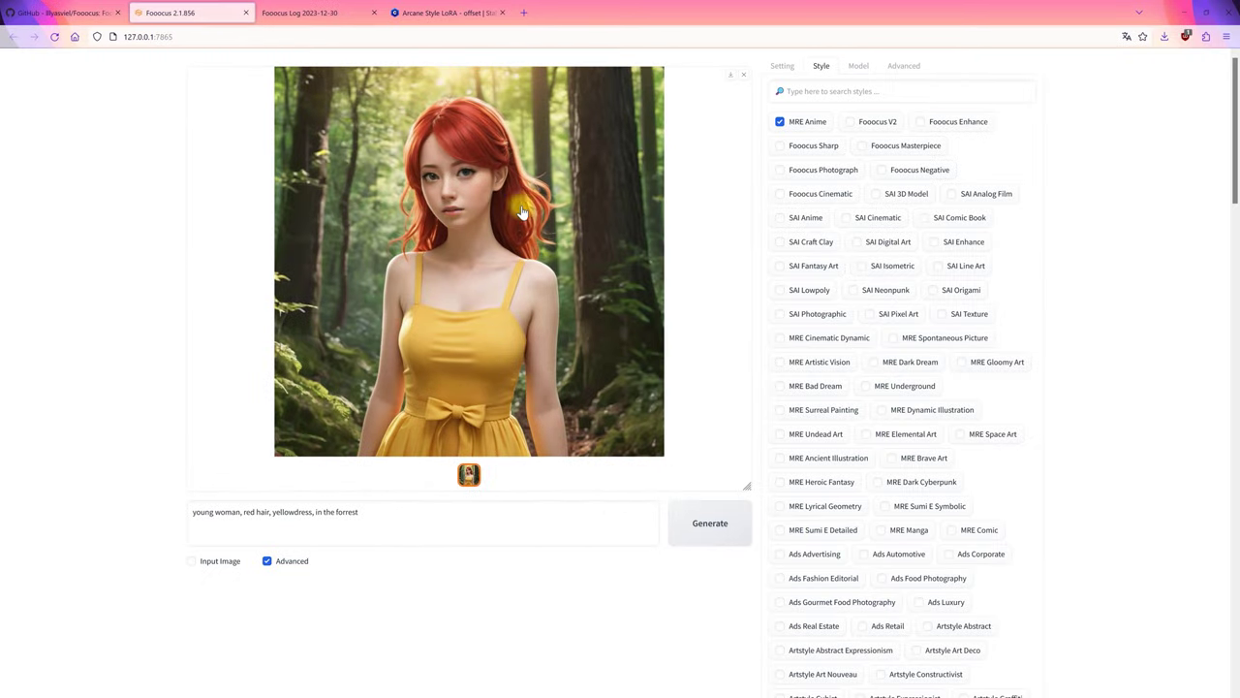
# Step: Show the model and LoRA settings in Fooocus, and use the download option for the offset Arcane Style LoRA on Civitai
pyautogui.click(859, 66)
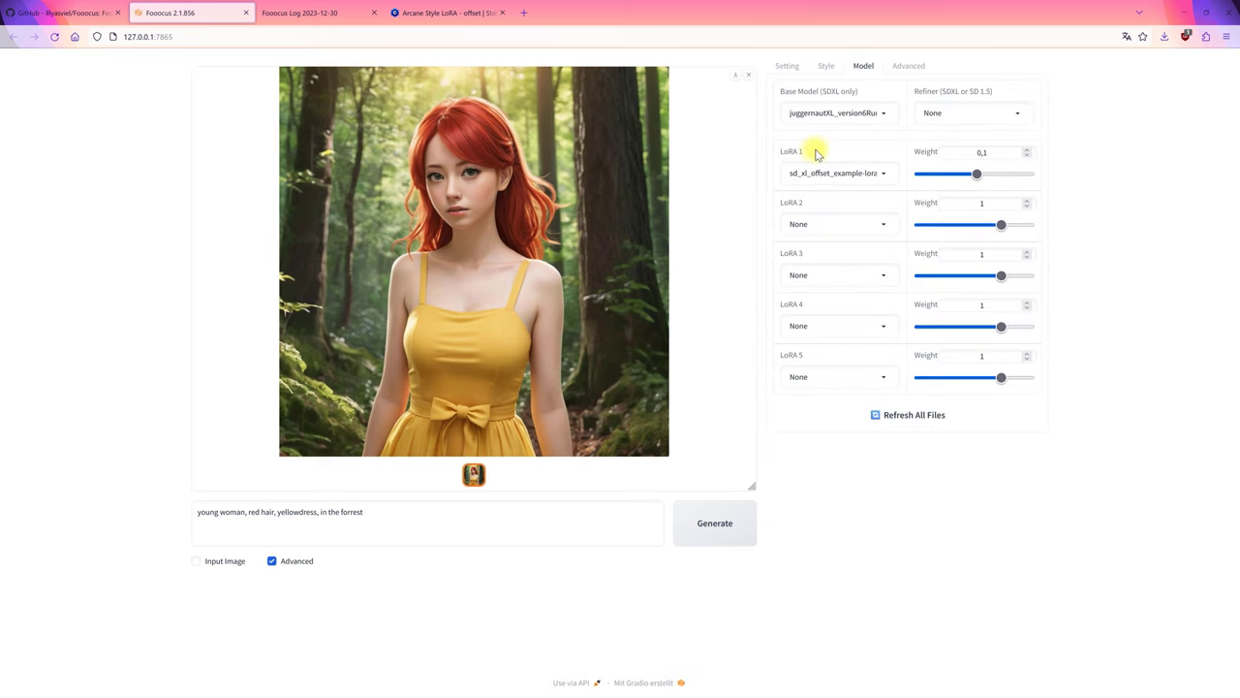
pyautogui.click(452, 13)
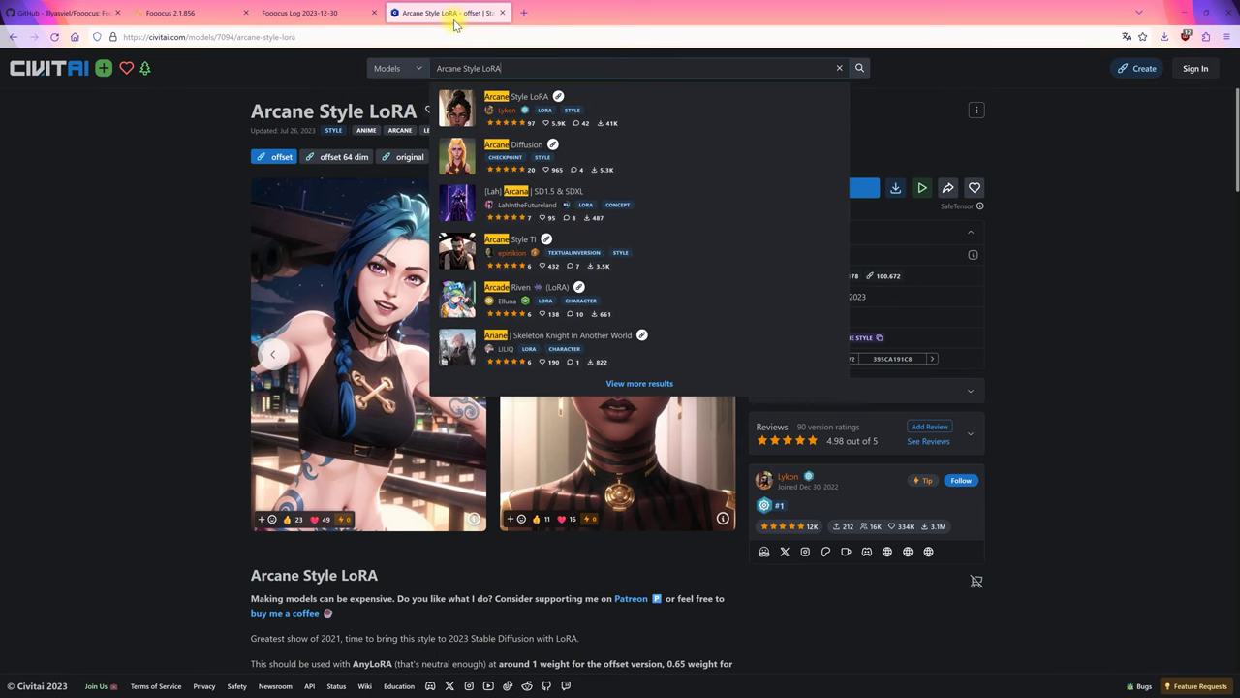
pyautogui.click(56, 97)
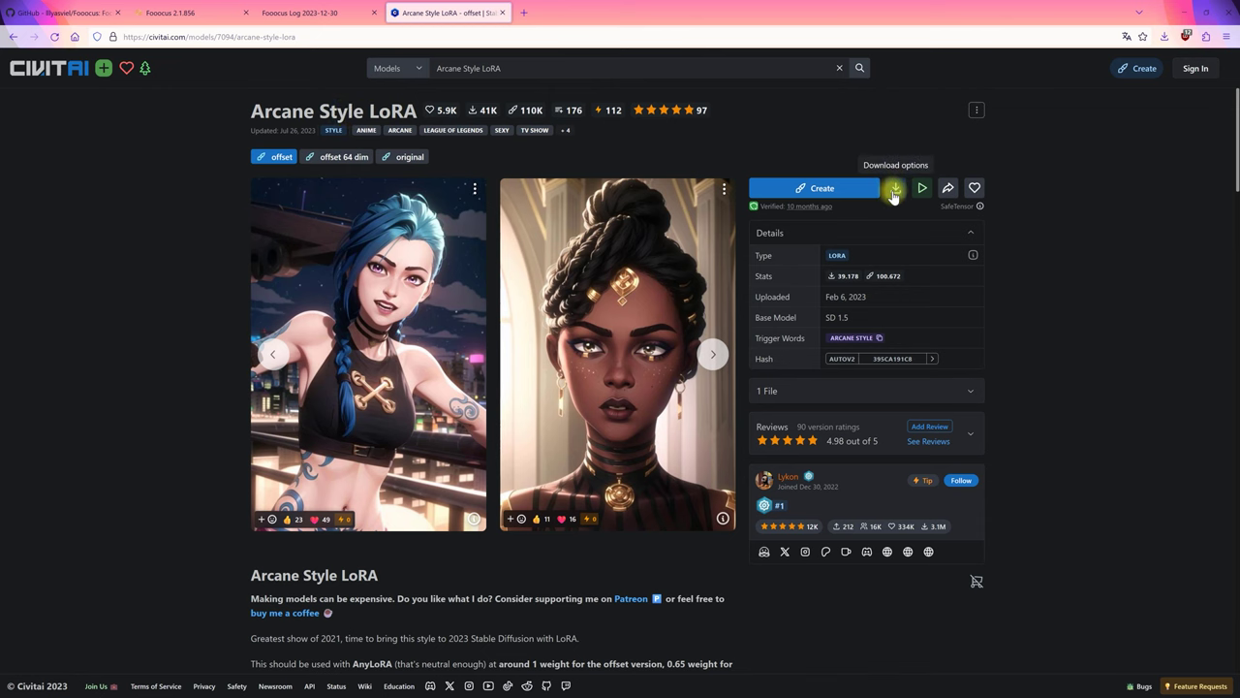
pyautogui.click(894, 190)
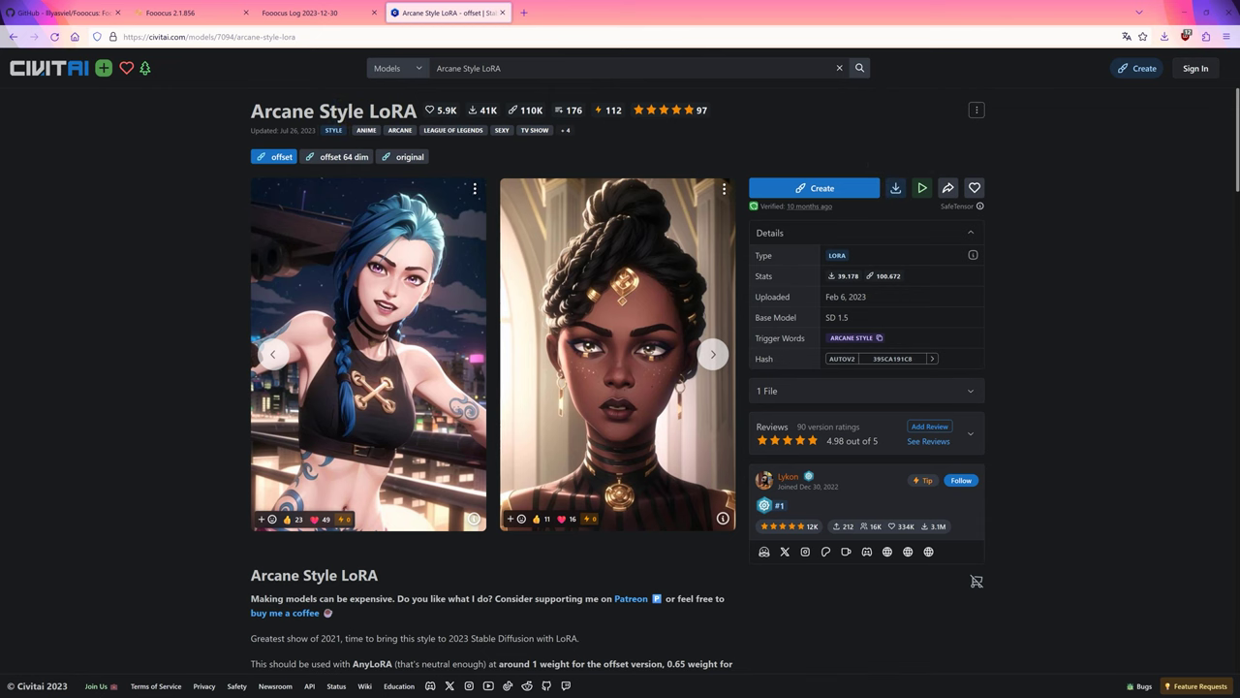
# Step: Switch to File Explorer, examine the loras folder inside the Fooocus models folder, and return to the Fooocus page
pyautogui.hotkey('alt', 'Tab')
pyautogui.click(768, 122)
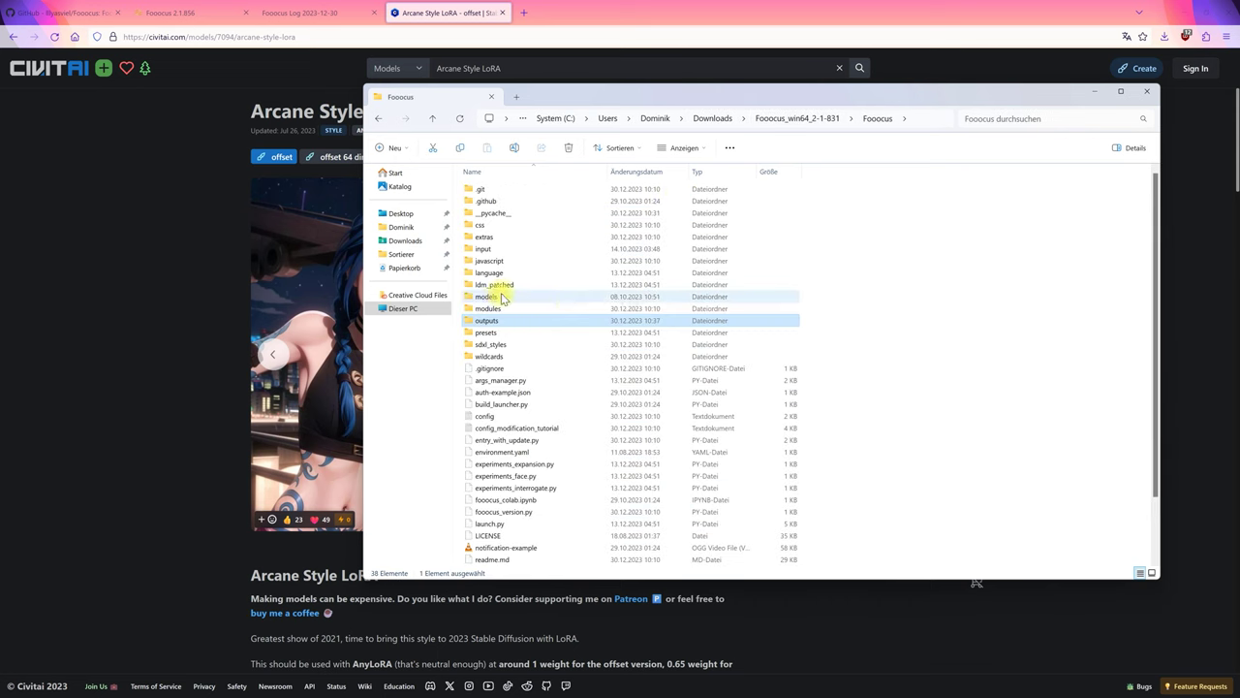
pyautogui.click(502, 296)
pyautogui.doubleClick(502, 297)
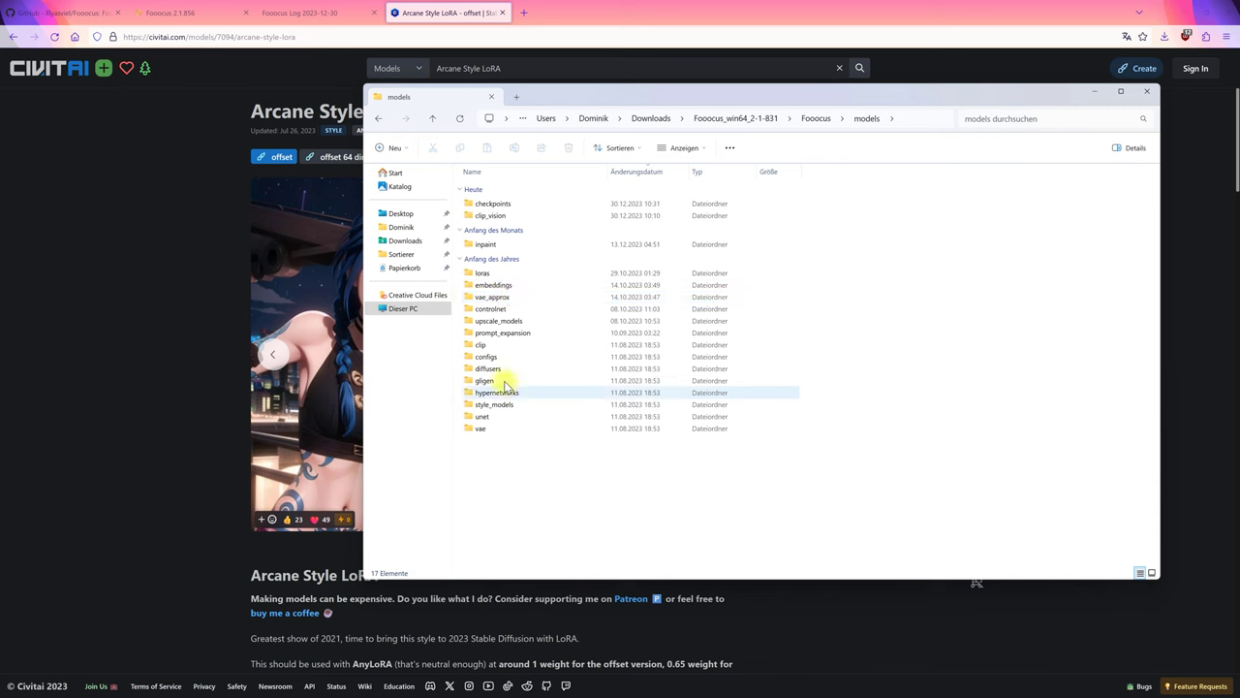
pyautogui.doubleClick(489, 274)
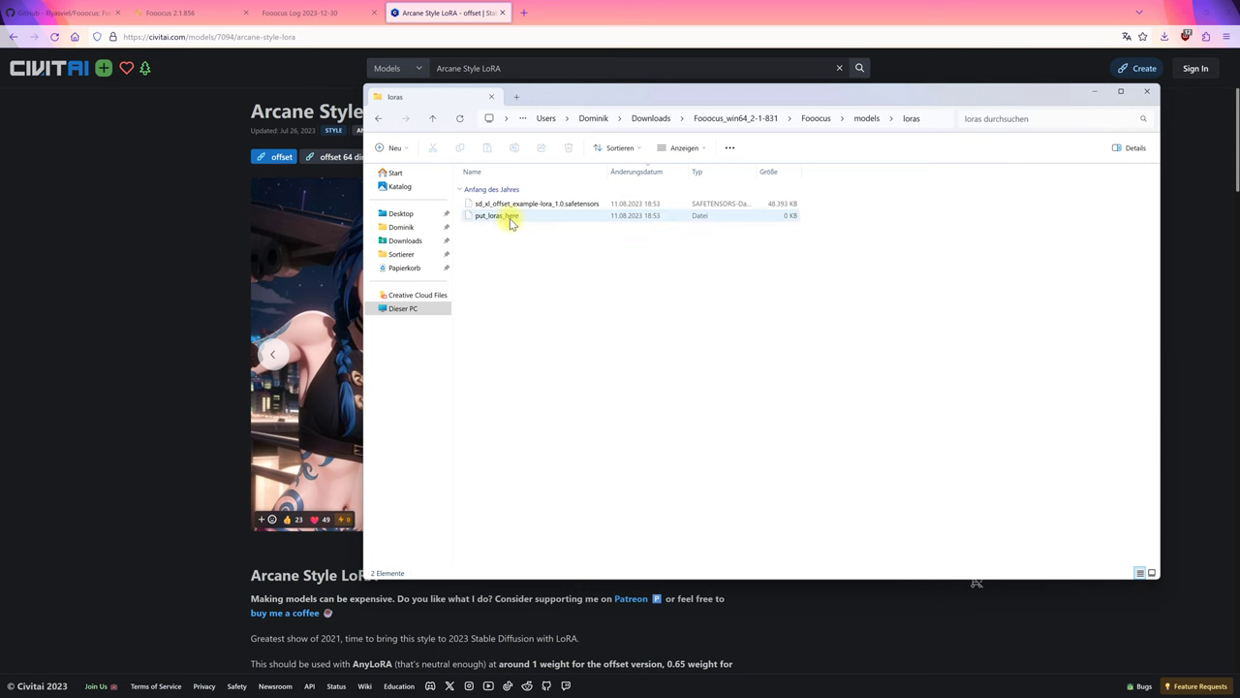
pyautogui.click(199, 282)
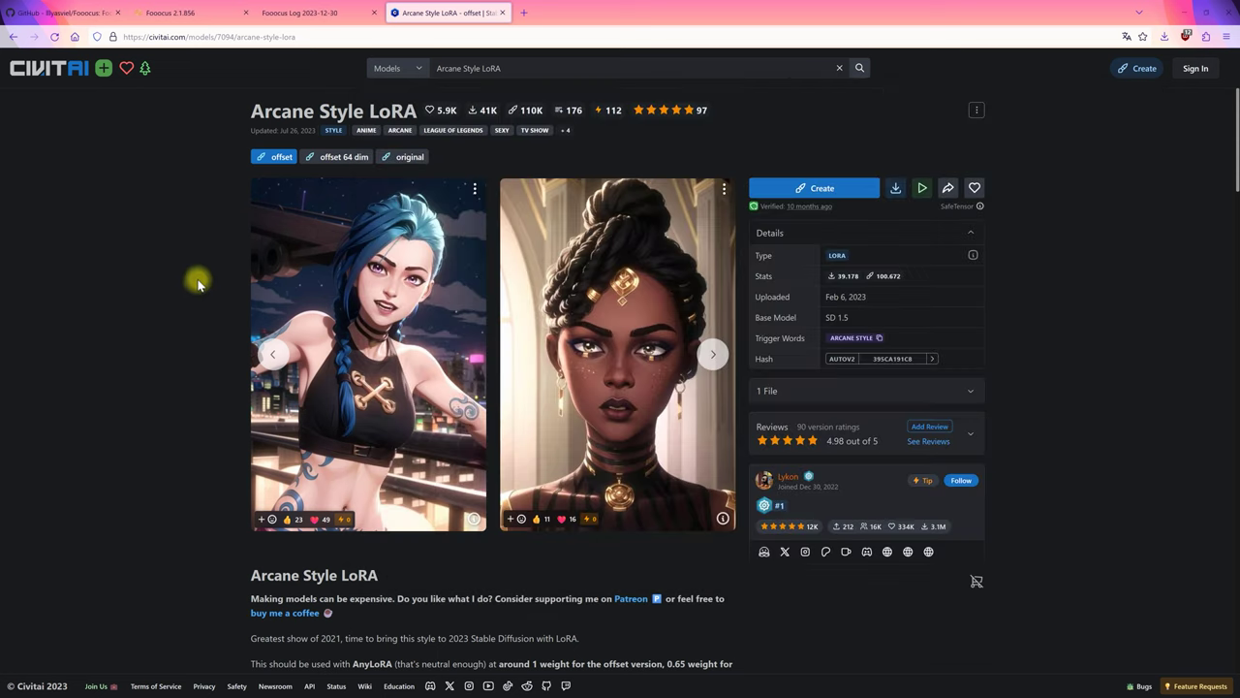
pyautogui.click(194, 12)
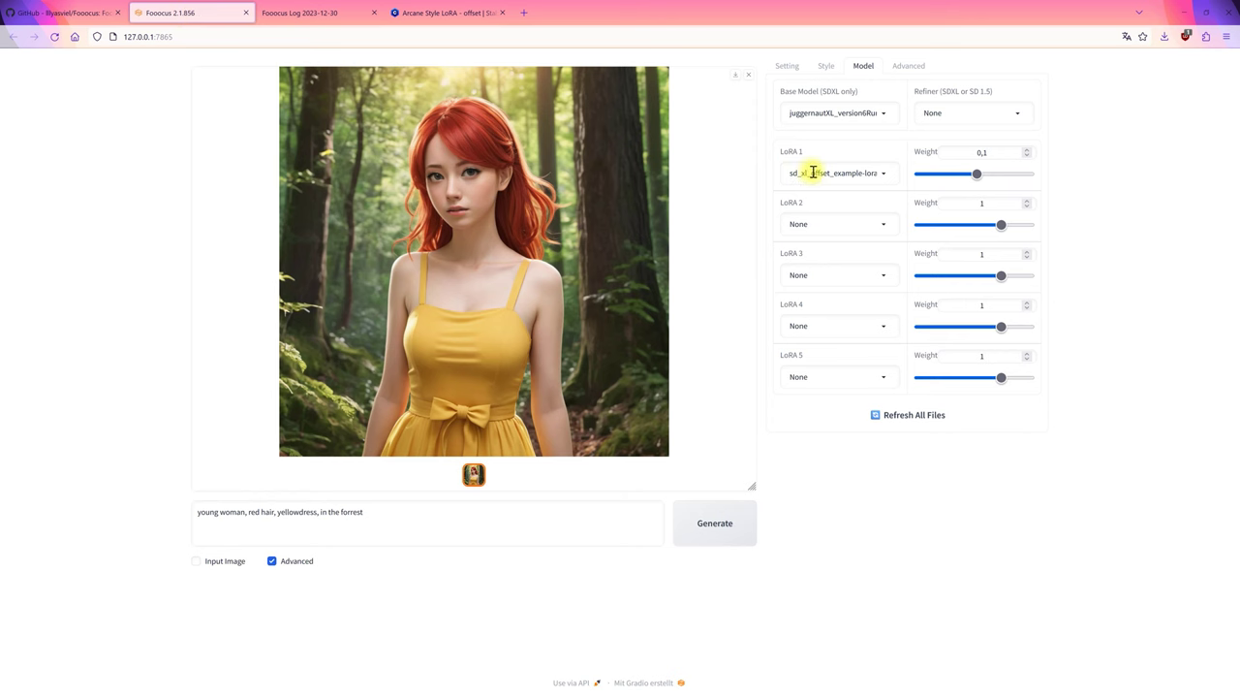